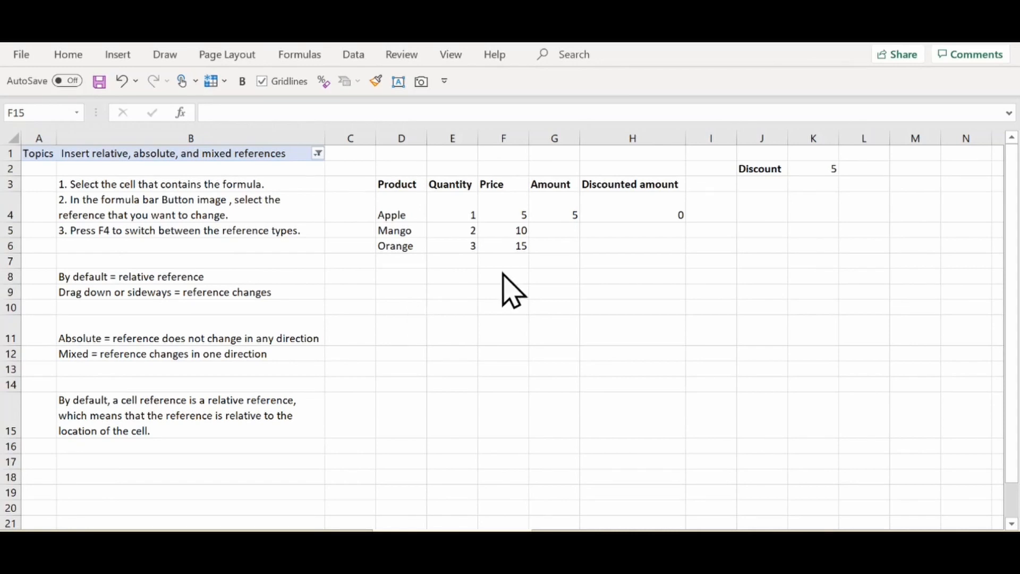
Copy the discounted amount formula from H4 down to H5, inspect its references, and clear the copy
left_click(634, 208)
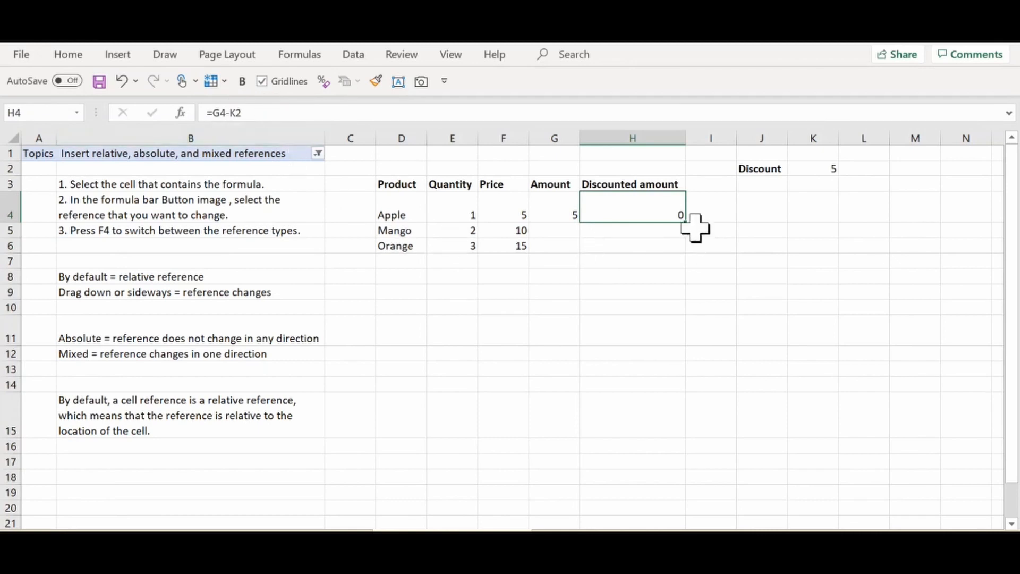
left_click_drag(686, 225, 686, 235)
left_click(728, 244)
left_click(647, 230)
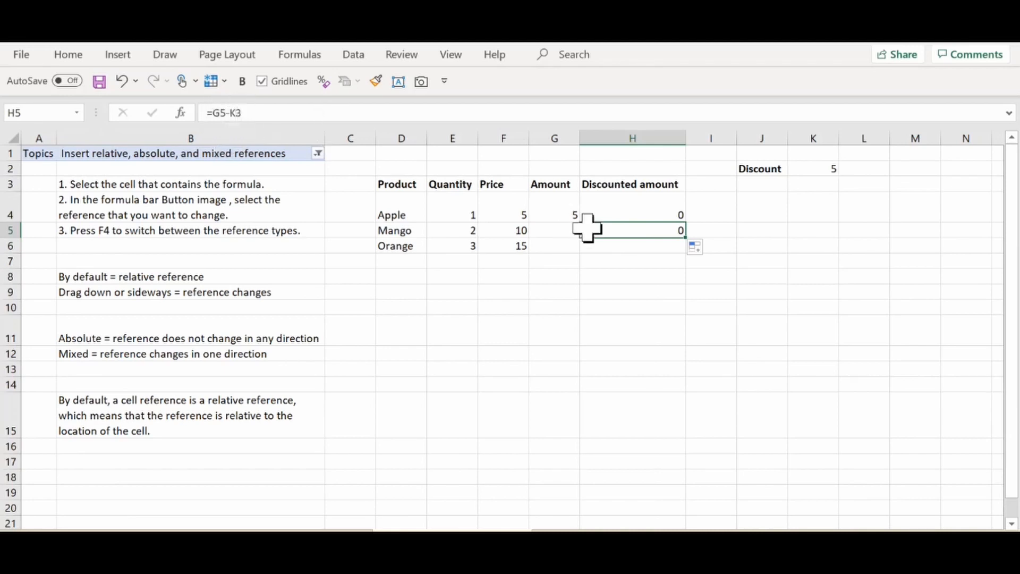
key("Delete")
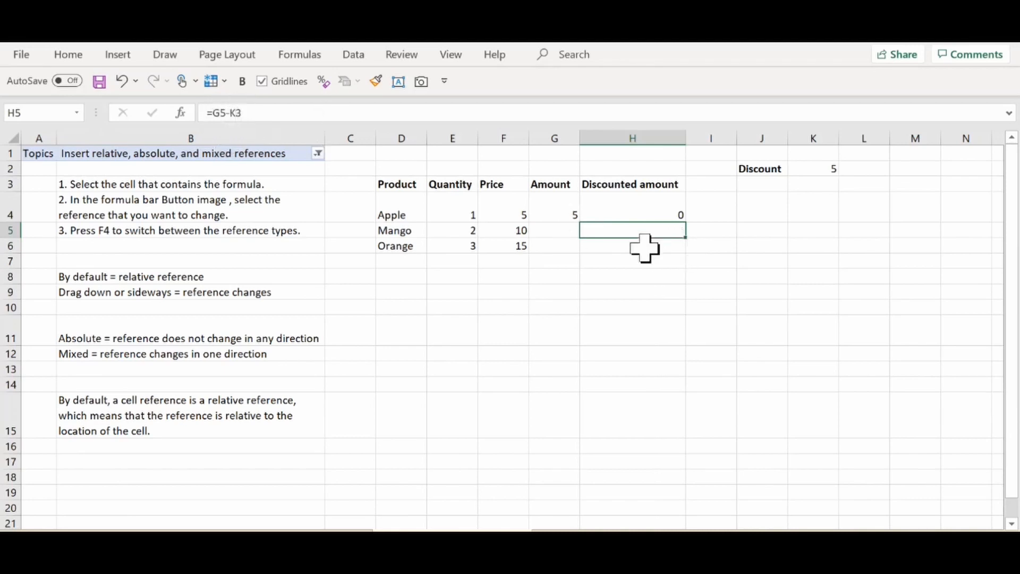
Copy the H4 formula sideways into I4, inspect its references, and clear the copy
left_click(643, 213)
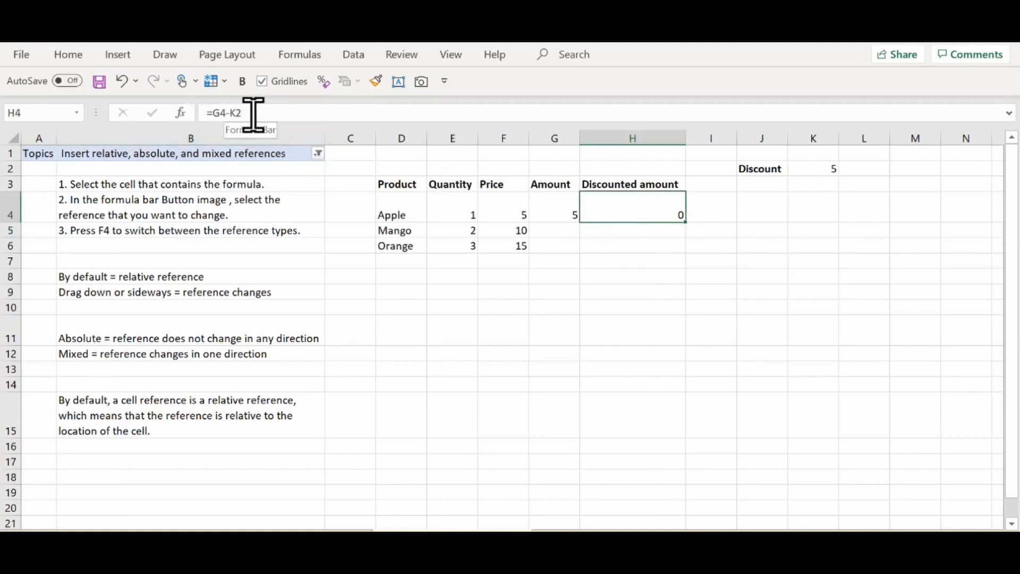
left_click(151, 433)
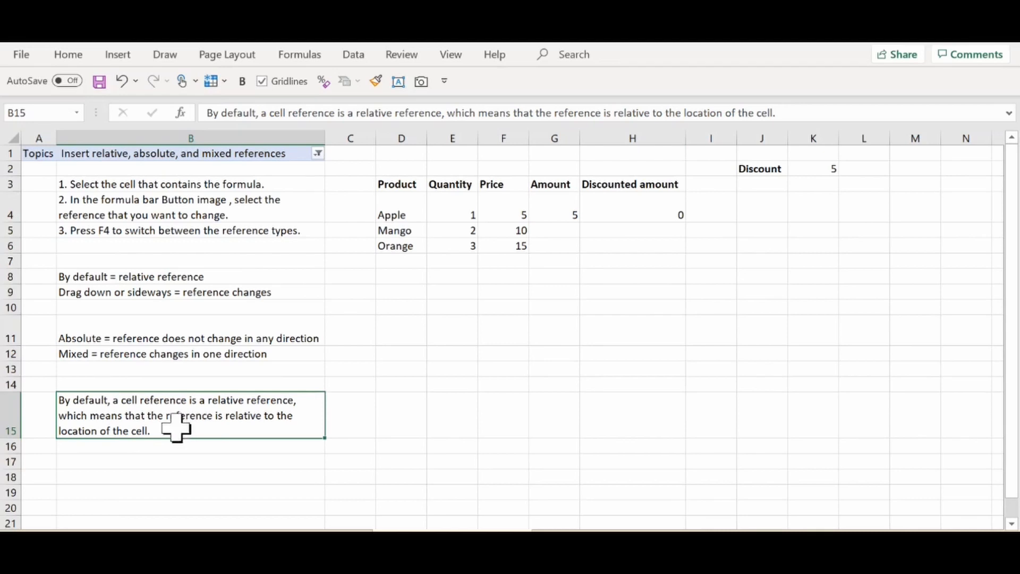
left_click(643, 212)
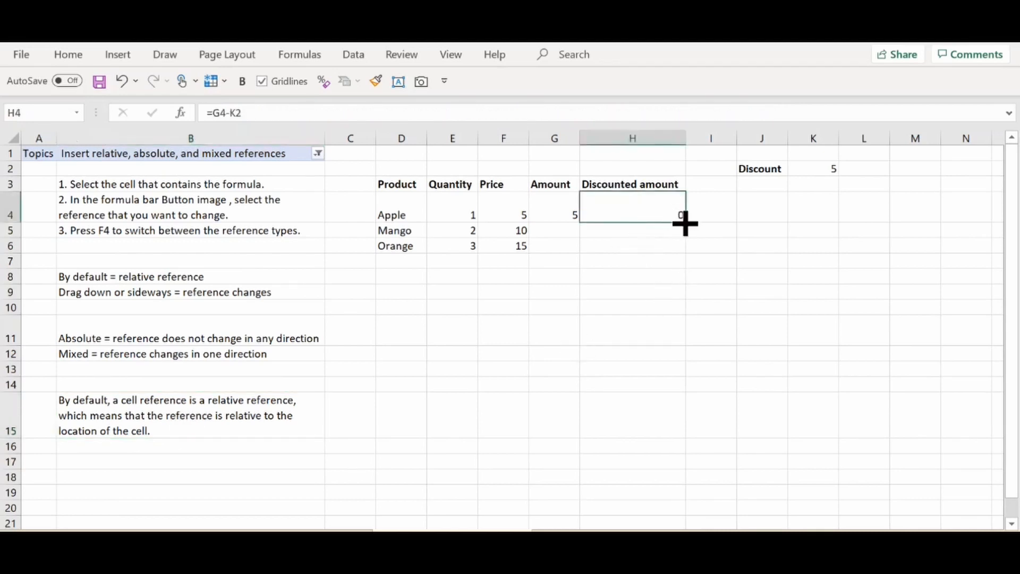
left_click_drag(685, 224, 720, 219)
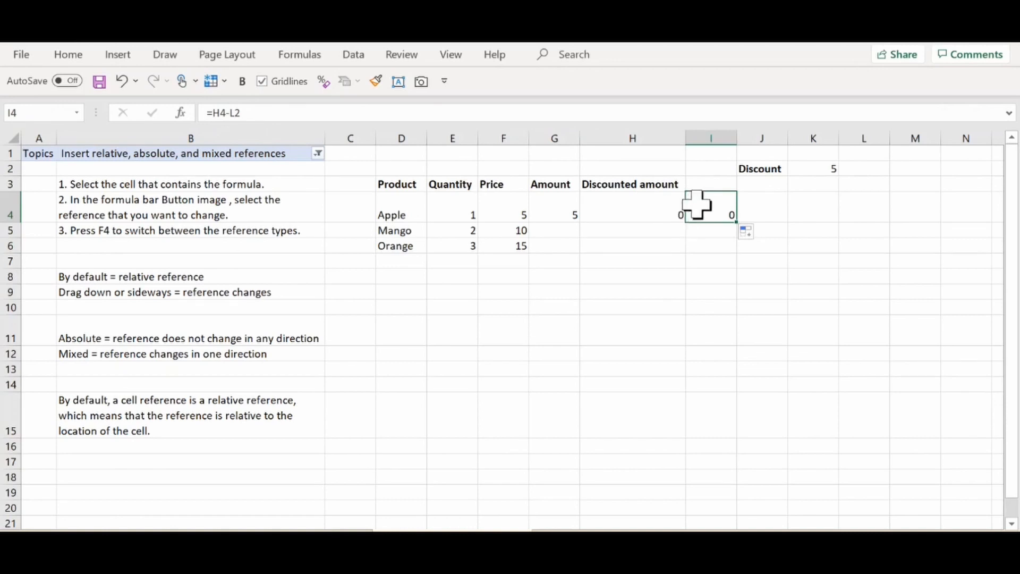
key("Delete")
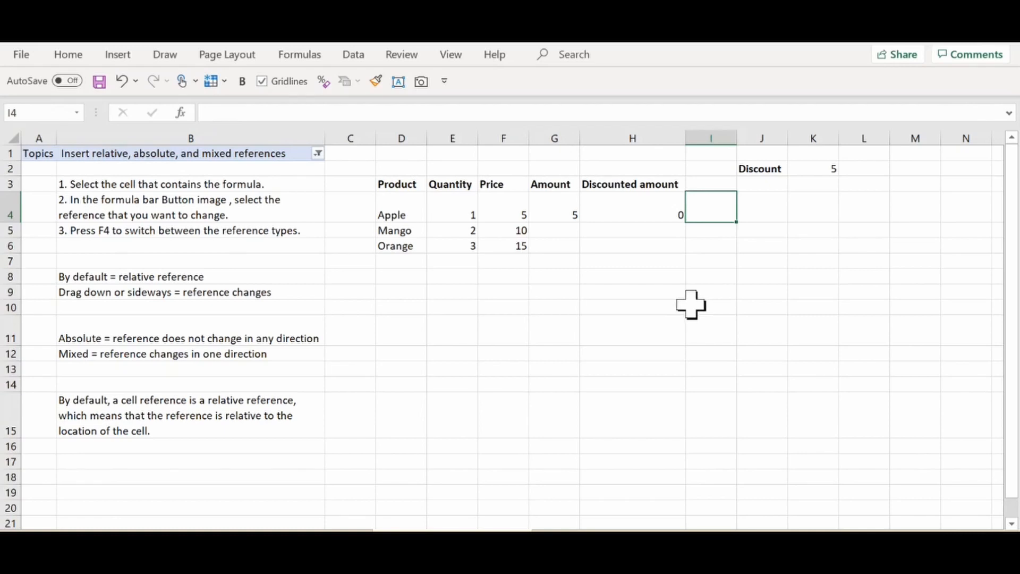
Review the quantity and price cells behind the Amount formula, and fill it from G4 down to G6
left_click(635, 213)
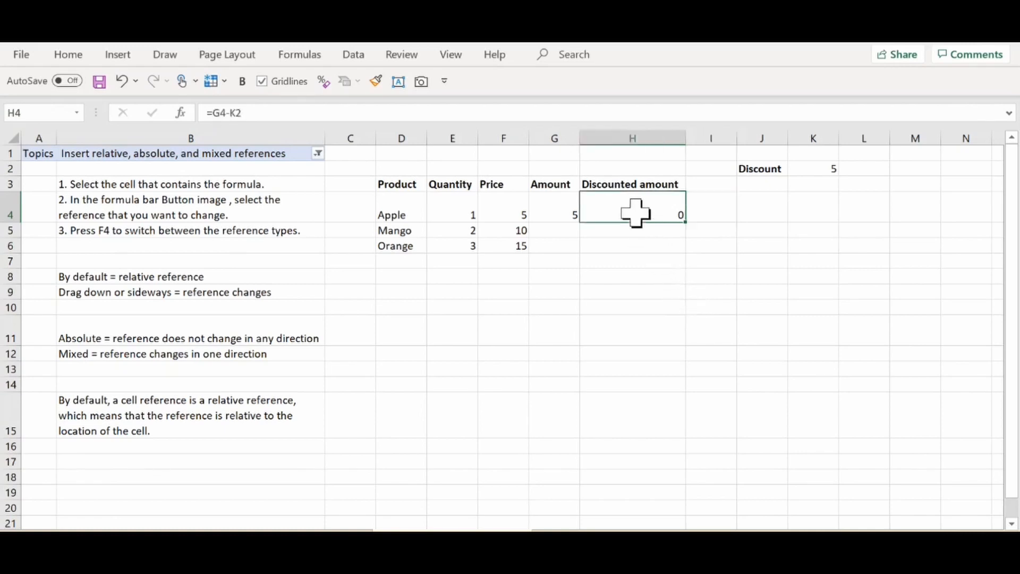
left_click(551, 213)
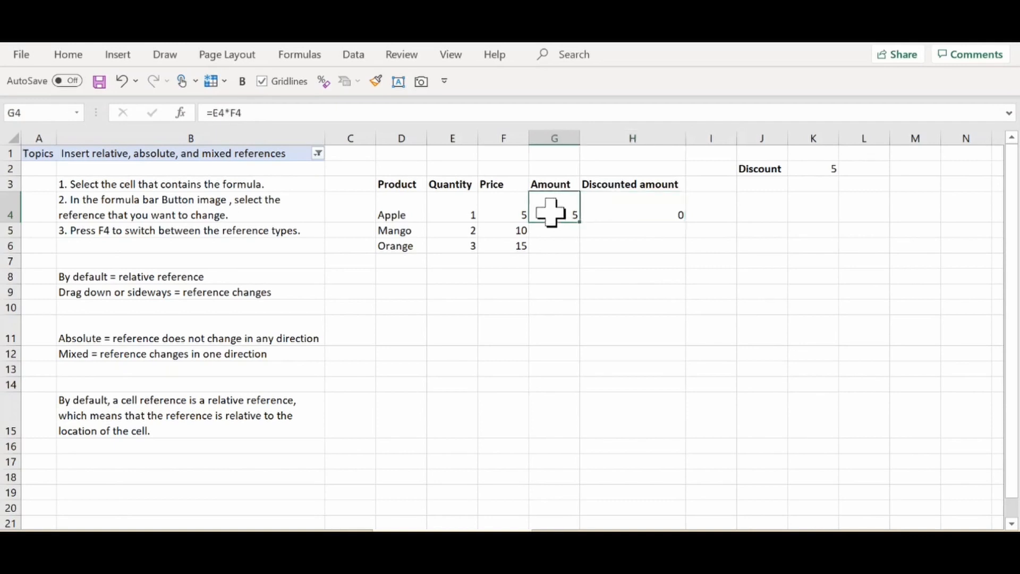
left_click(454, 210)
left_click(505, 212)
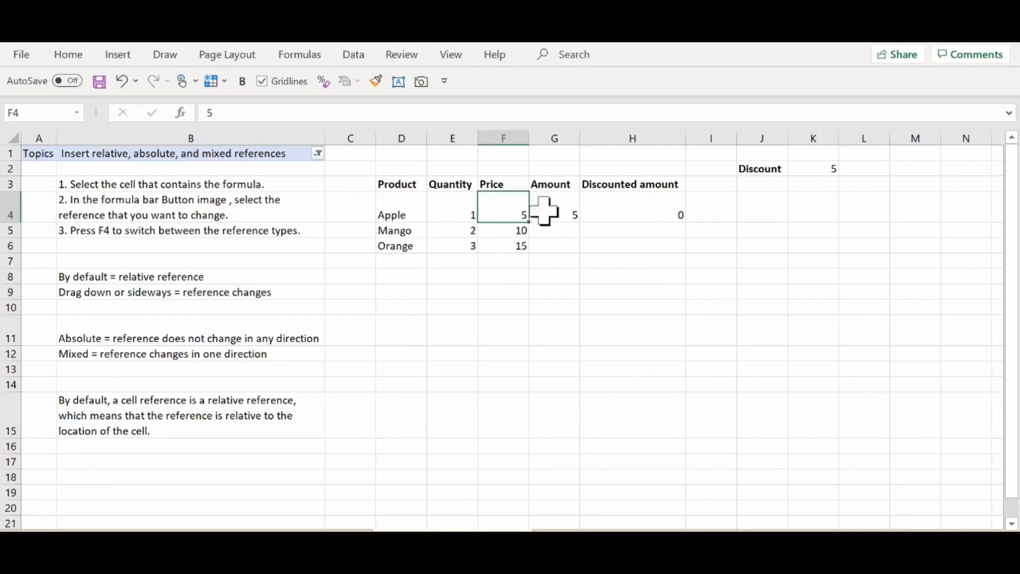
left_click(467, 231)
left_click(509, 230)
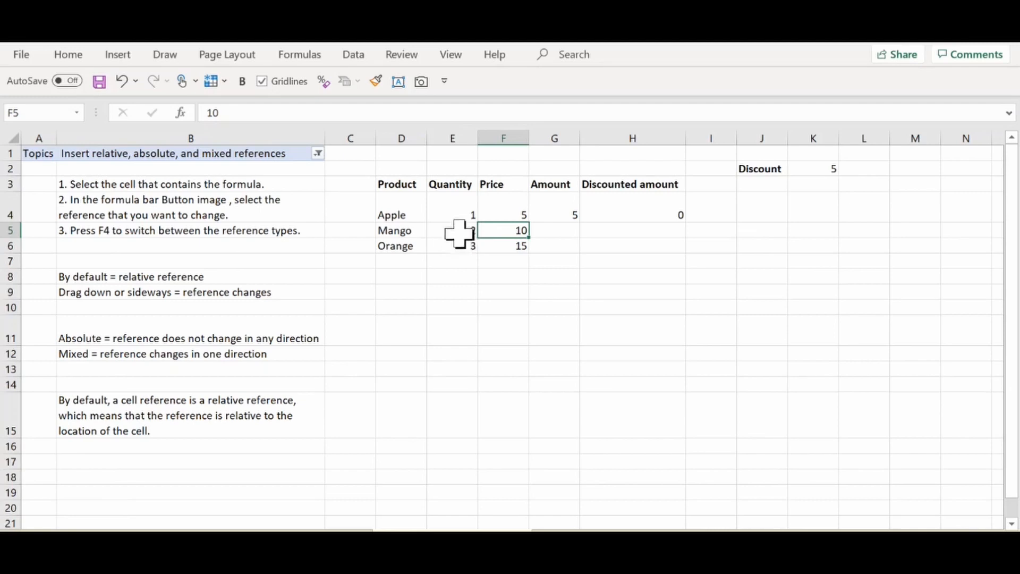
left_click(513, 210)
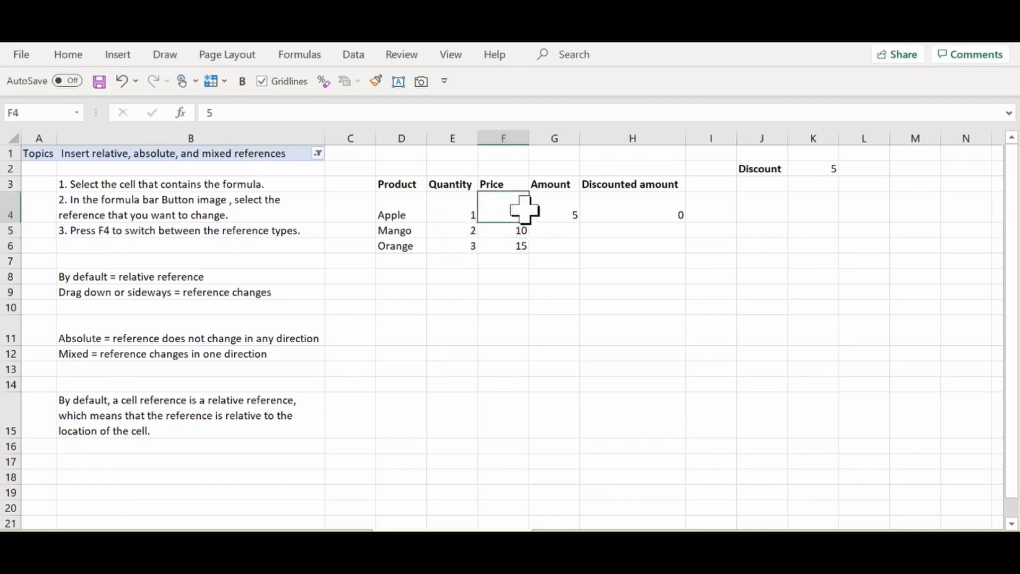
left_click(547, 209)
left_click_drag(581, 224, 581, 255)
left_click(647, 287)
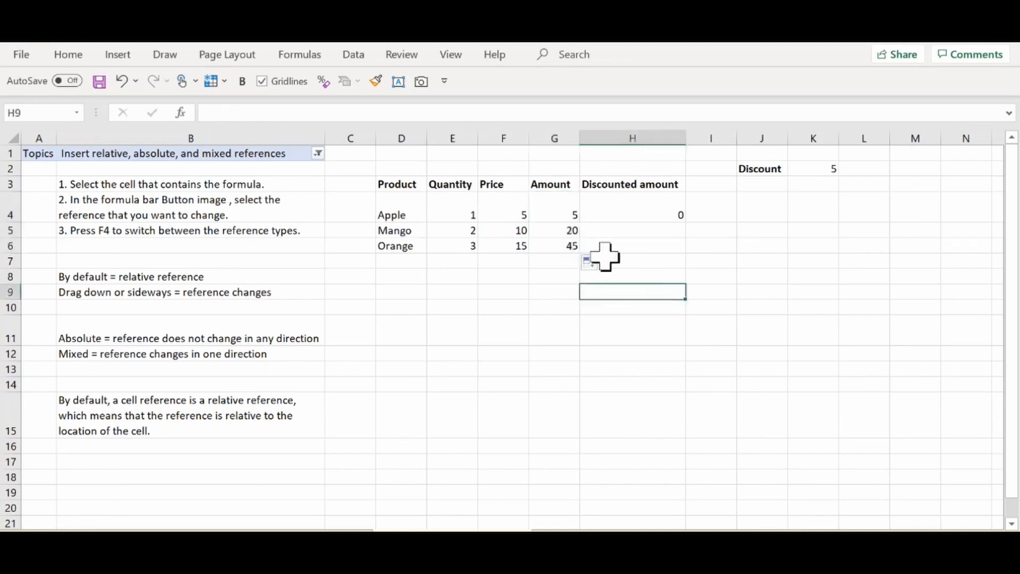
Compare the Amount formulas in G4 and G5 with their source cells, and trace the H4 formula's references to G4 and K2
left_click(562, 209)
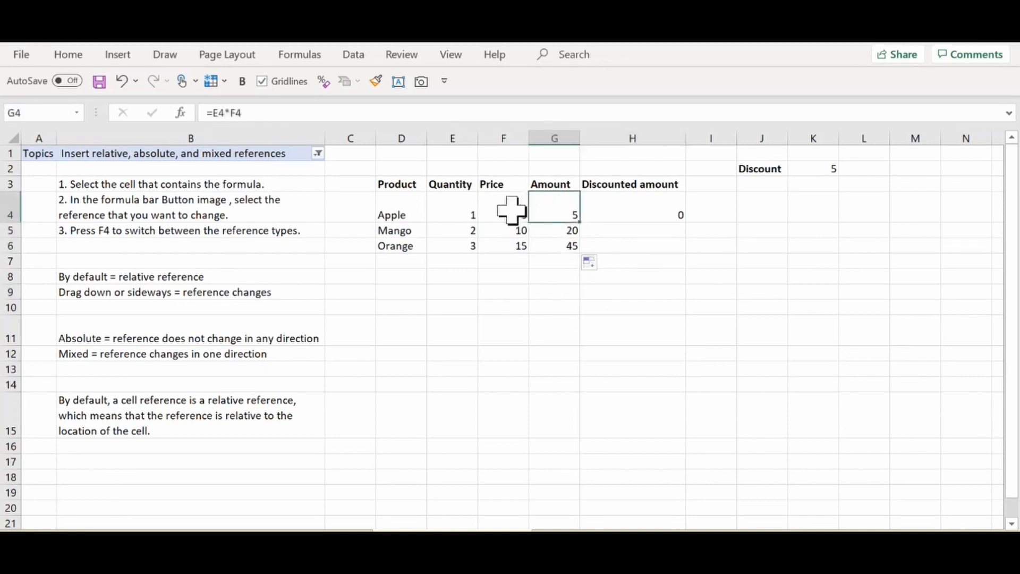
left_click(463, 208)
left_click(502, 207)
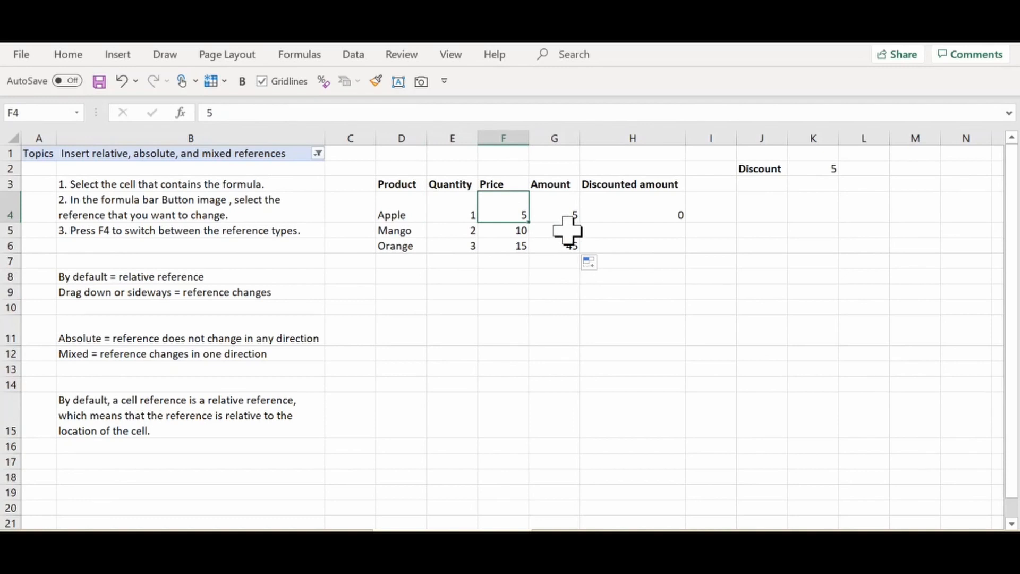
left_click(564, 231)
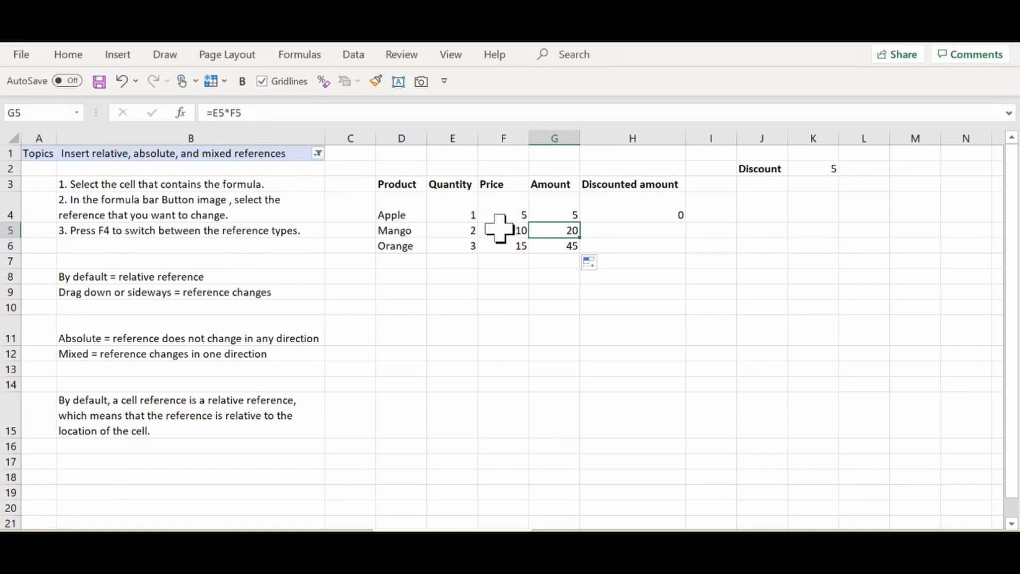
left_click(701, 305)
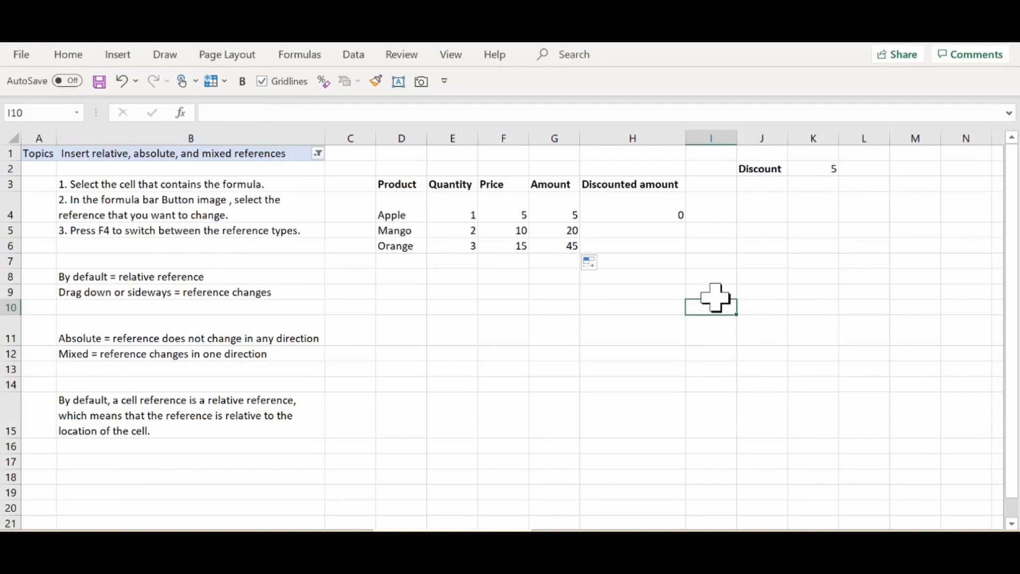
left_click(644, 207)
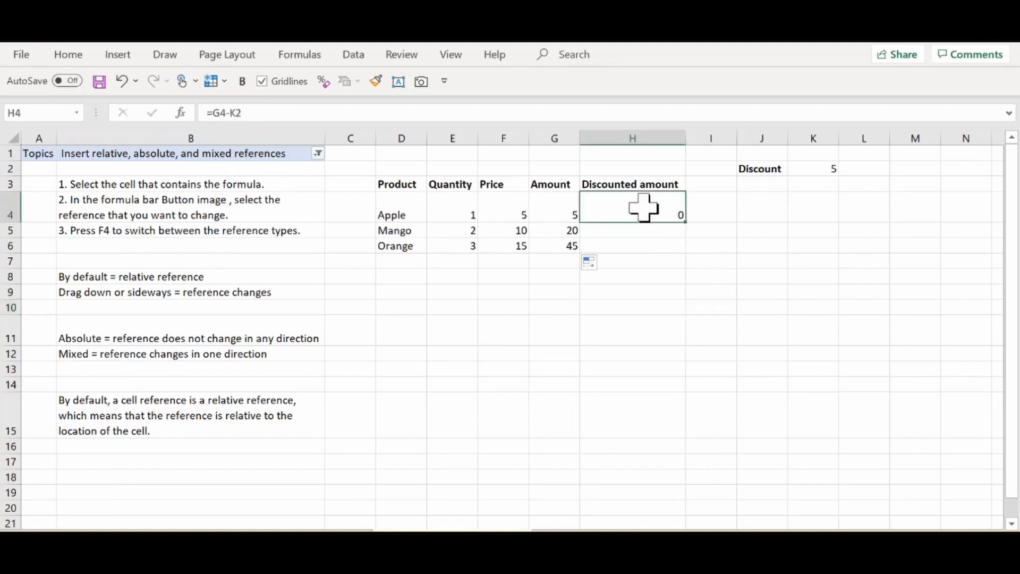
left_click(554, 211)
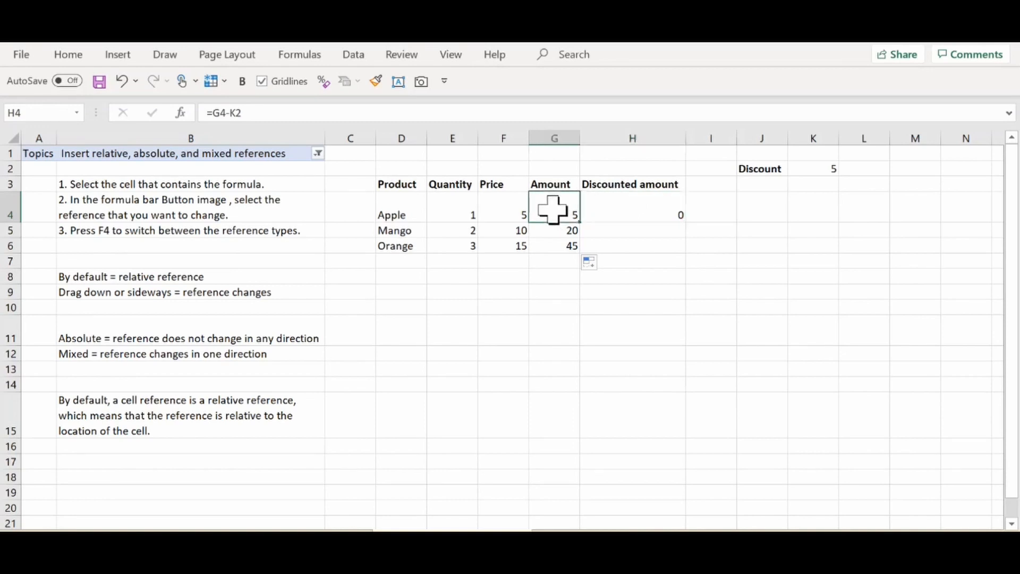
left_click(623, 205)
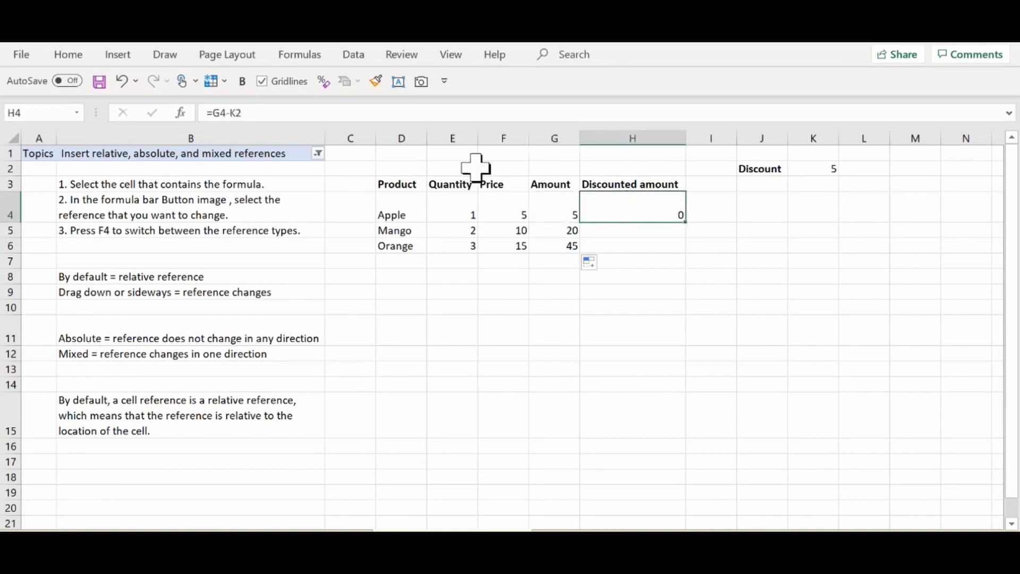
left_click(813, 168)
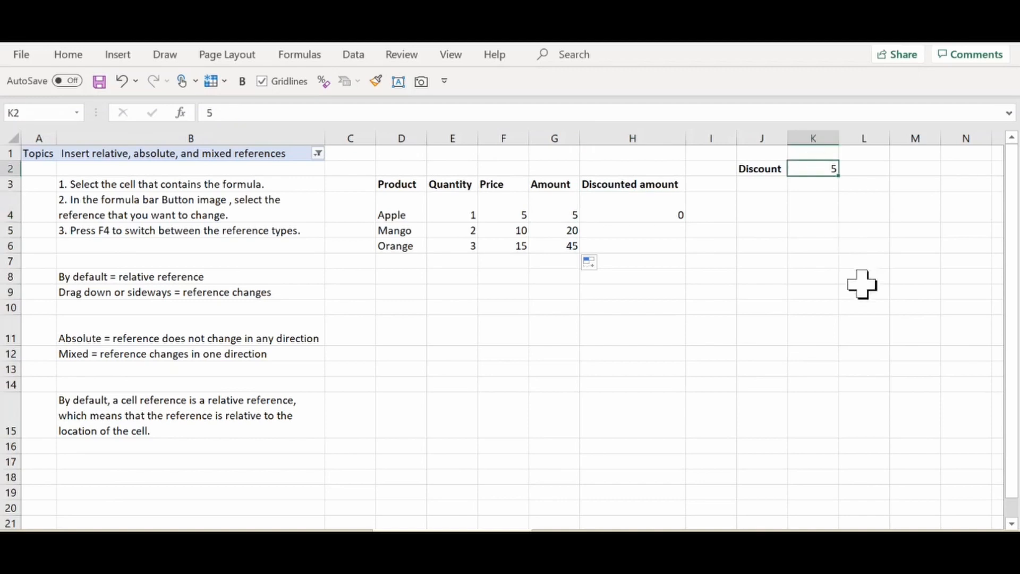
Fill the relative discounted amount formula from H4 down to H6 and check which discount cells the copies reference
left_click(665, 212)
left_click_drag(686, 222, 684, 252)
left_click(656, 218)
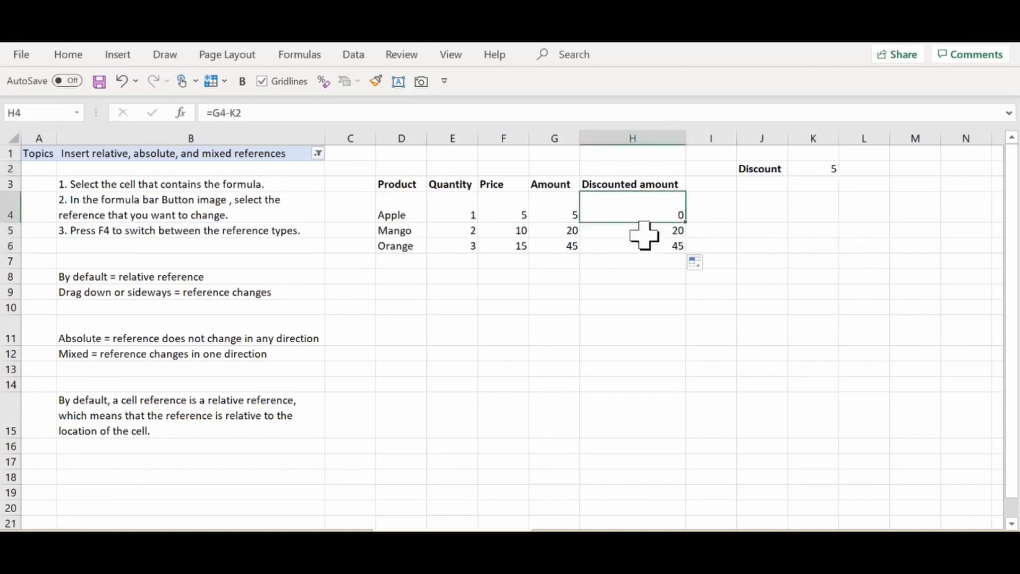
left_click(644, 229)
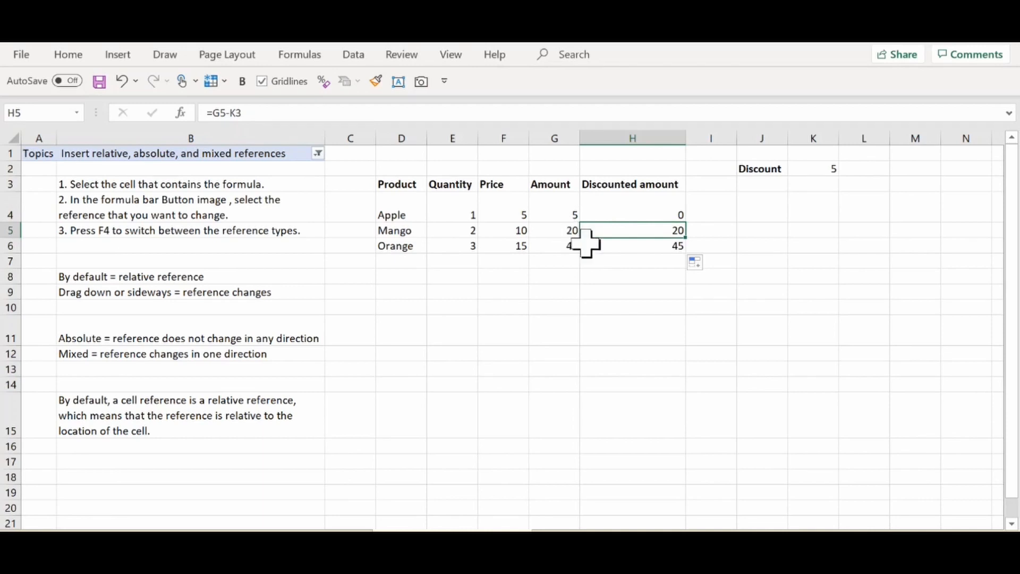
left_click(644, 202)
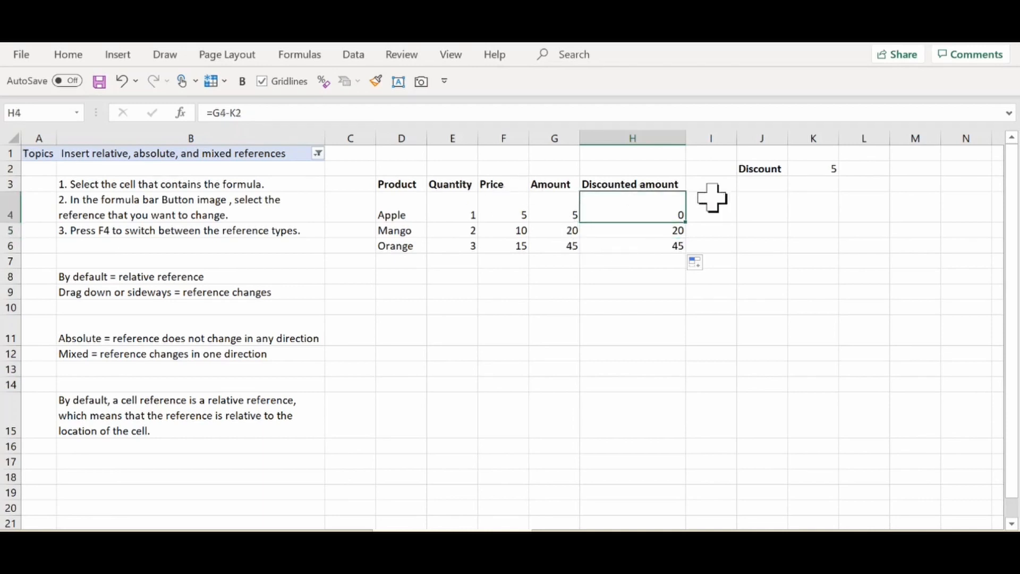
left_click(815, 187)
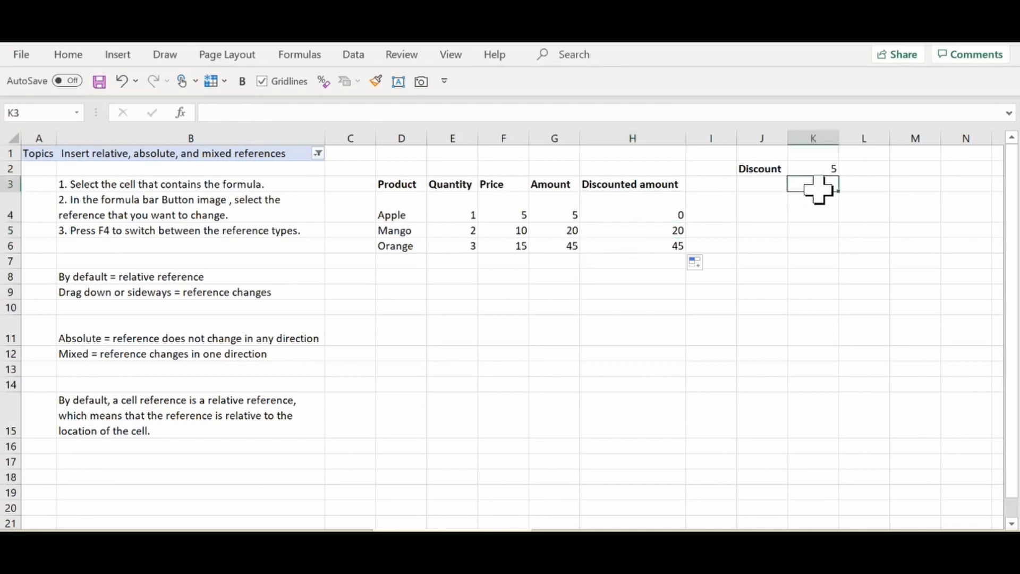
left_click(643, 244)
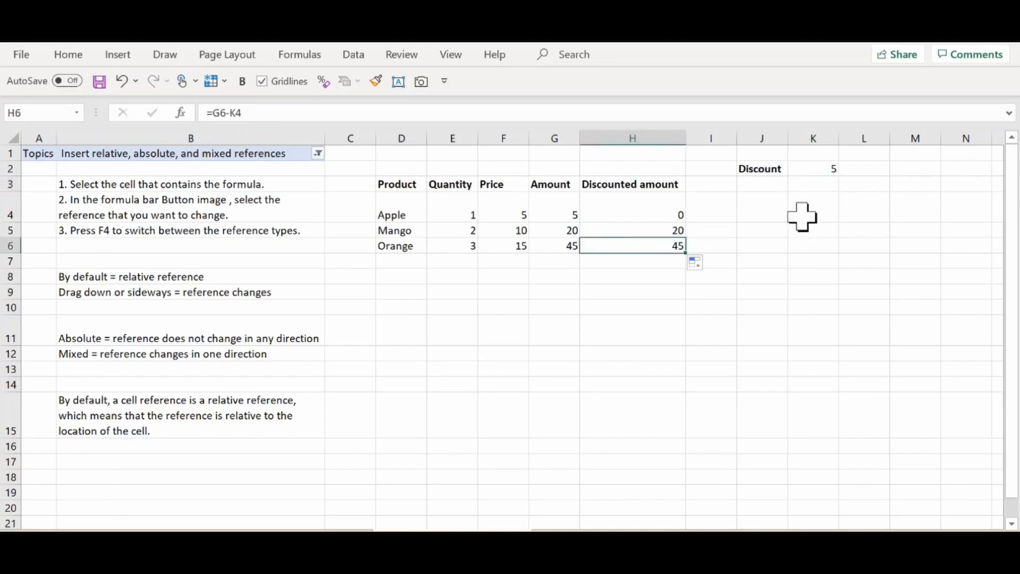
Make the discount reference in H4 absolute so that the formula reads =G4-$K$2
left_click(639, 211)
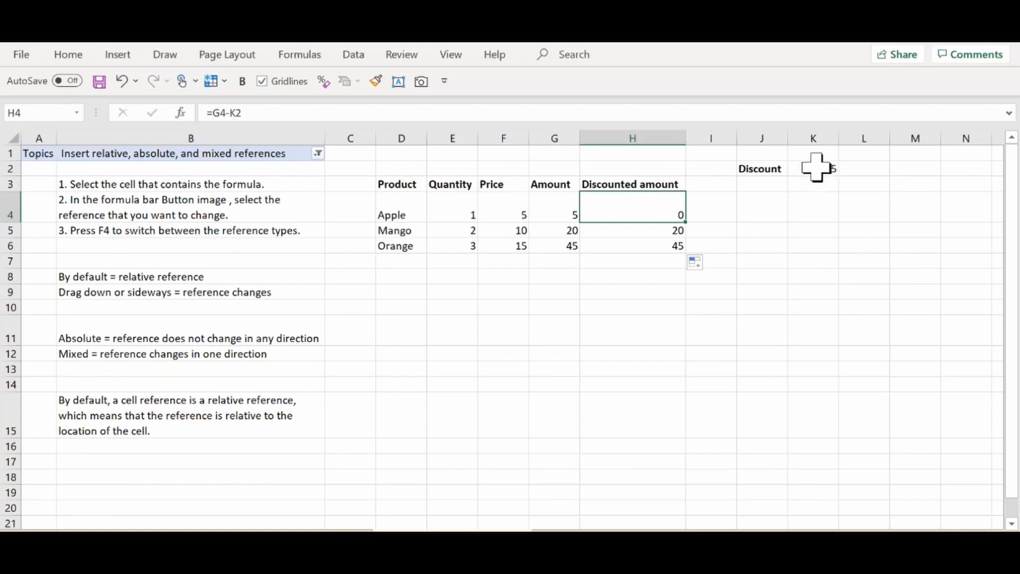
left_click(232, 112)
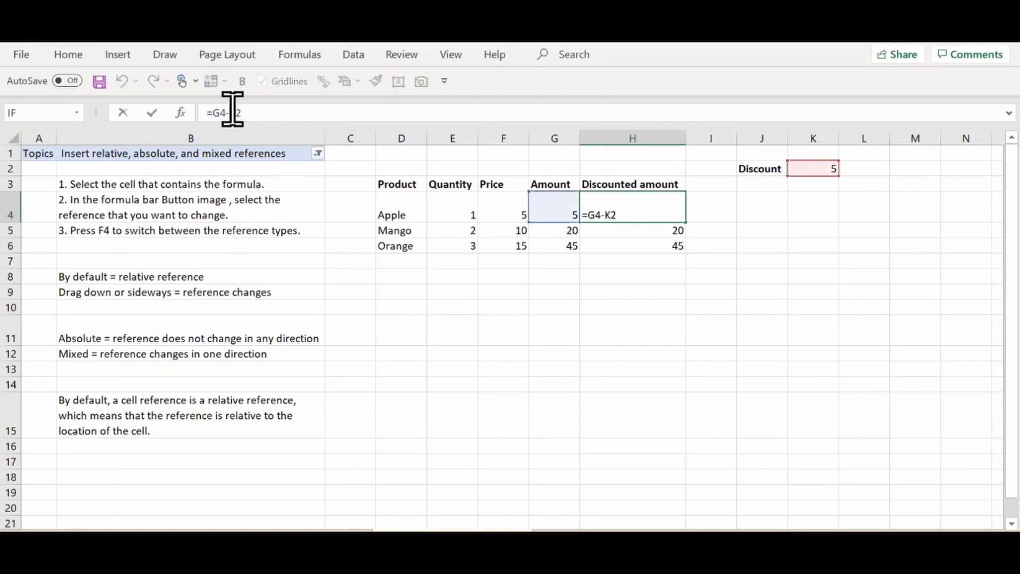
type("$")
type("$")
key("BackSpace")
left_click_drag(235, 112, 255, 113)
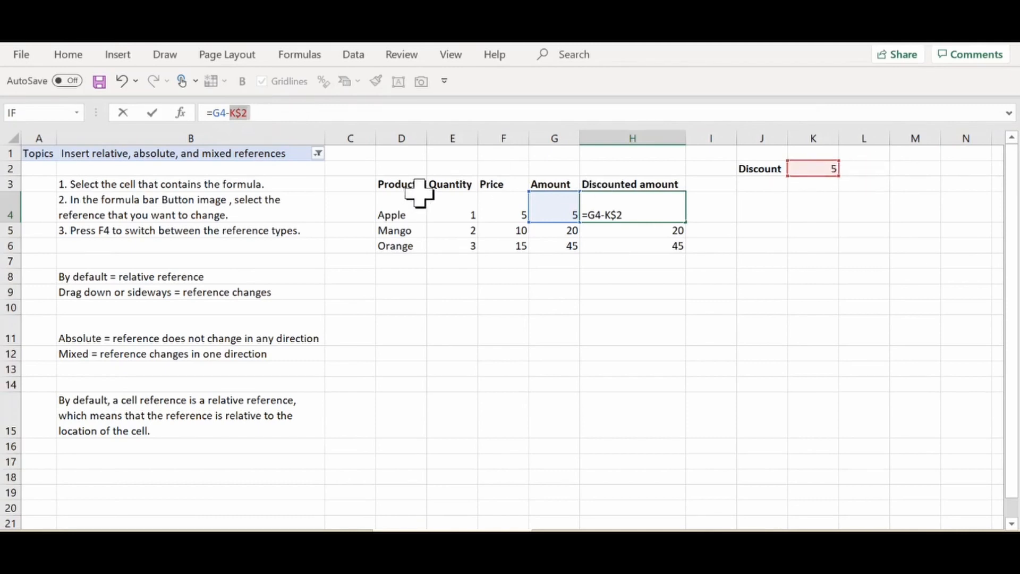
key("F4")
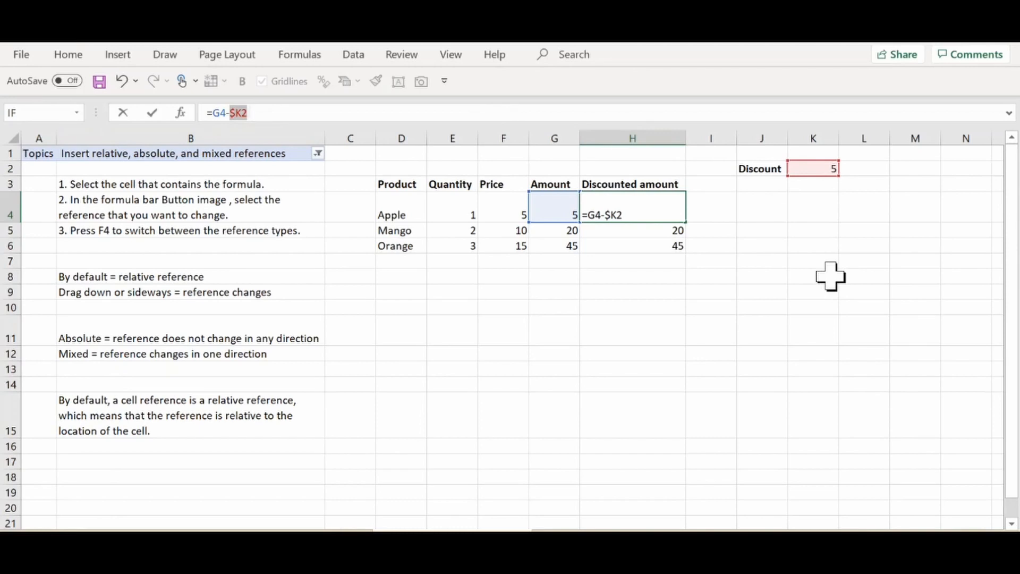
key("F4")
key("Return")
Fill the absolute-reference formula from H4 down to H6 and check the copied formulas in H5 and H6
left_click(650, 201)
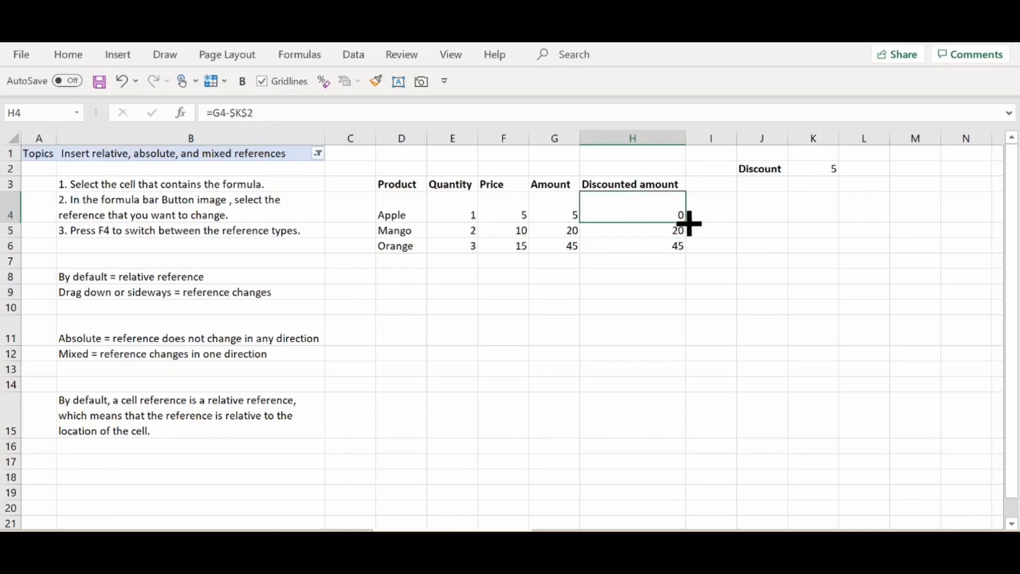
left_click_drag(689, 223, 684, 254)
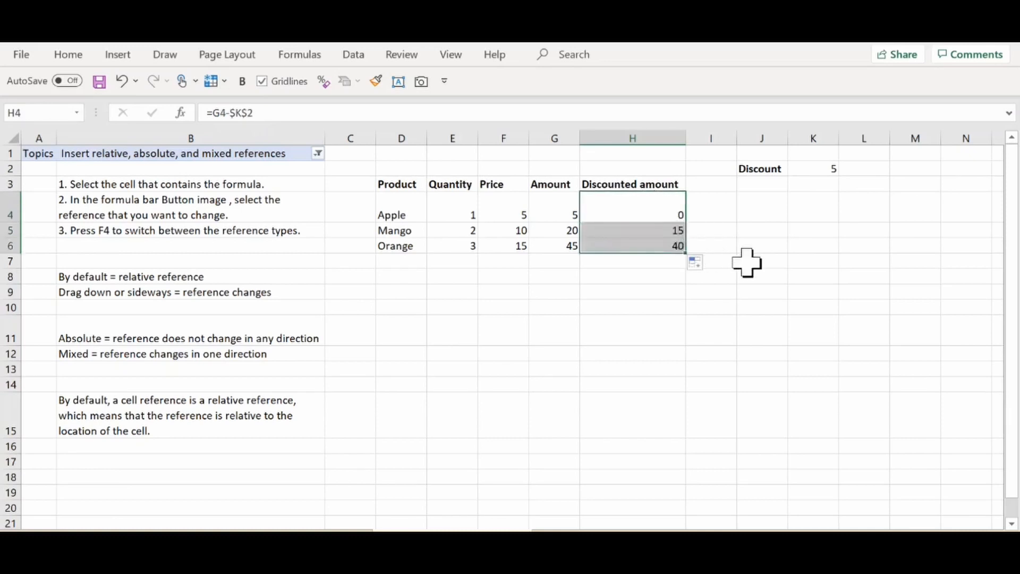
left_click(668, 230)
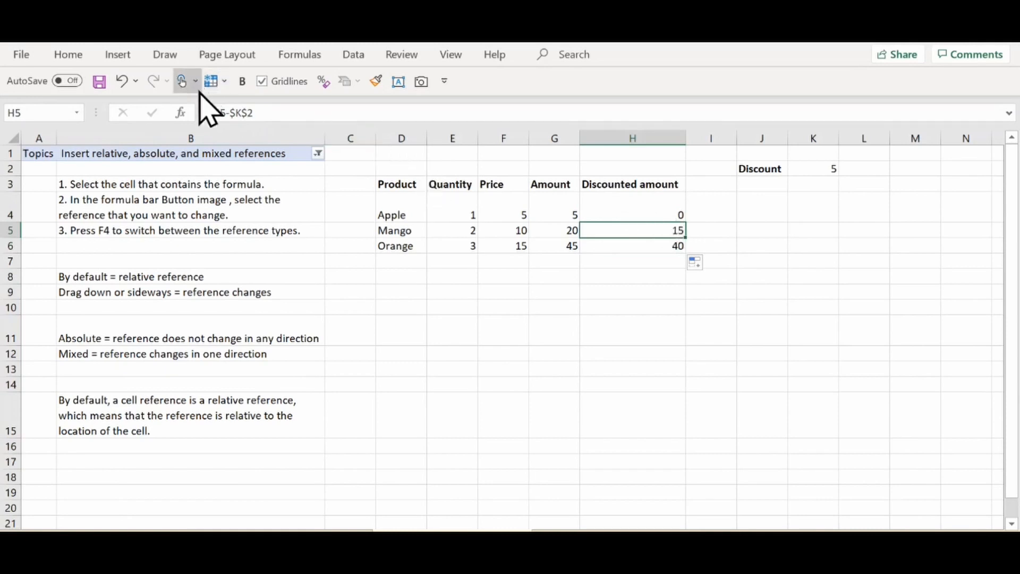
left_click(634, 245)
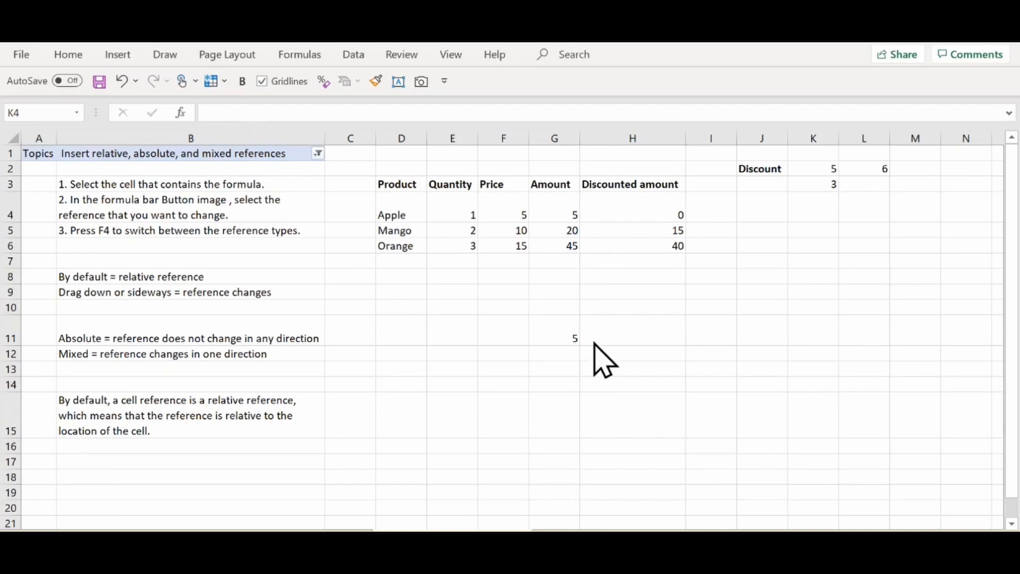
Fill the relative formula =K2 from G11 down to G12 to test the reference, and undo the fill
left_click(550, 333)
left_click(550, 333)
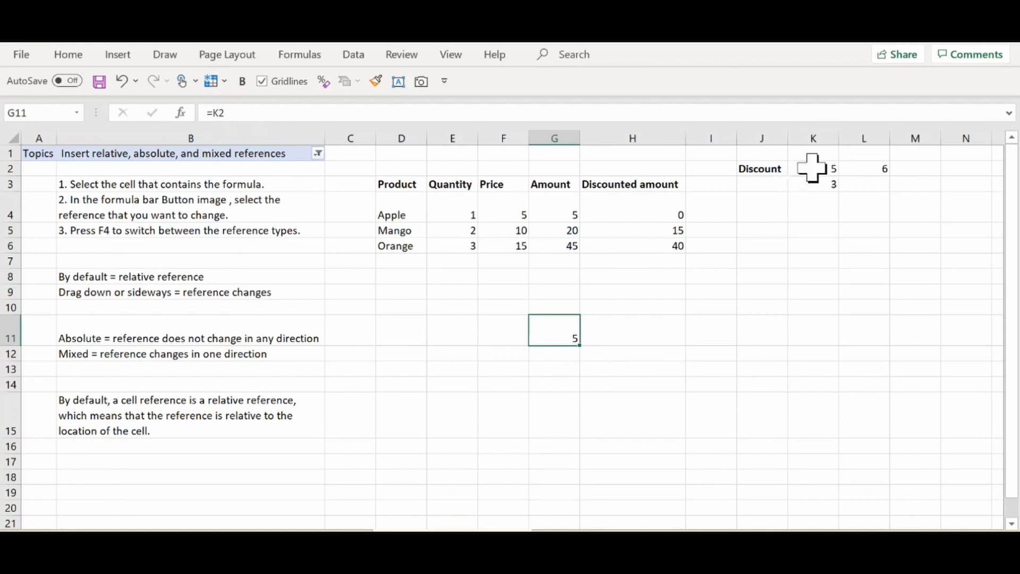
left_click(467, 544)
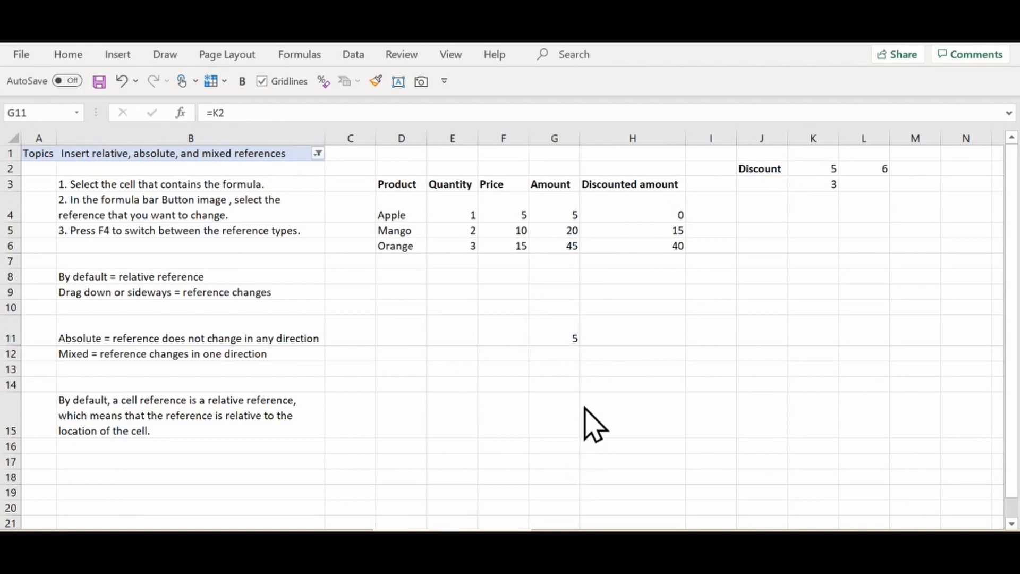
left_click(557, 331)
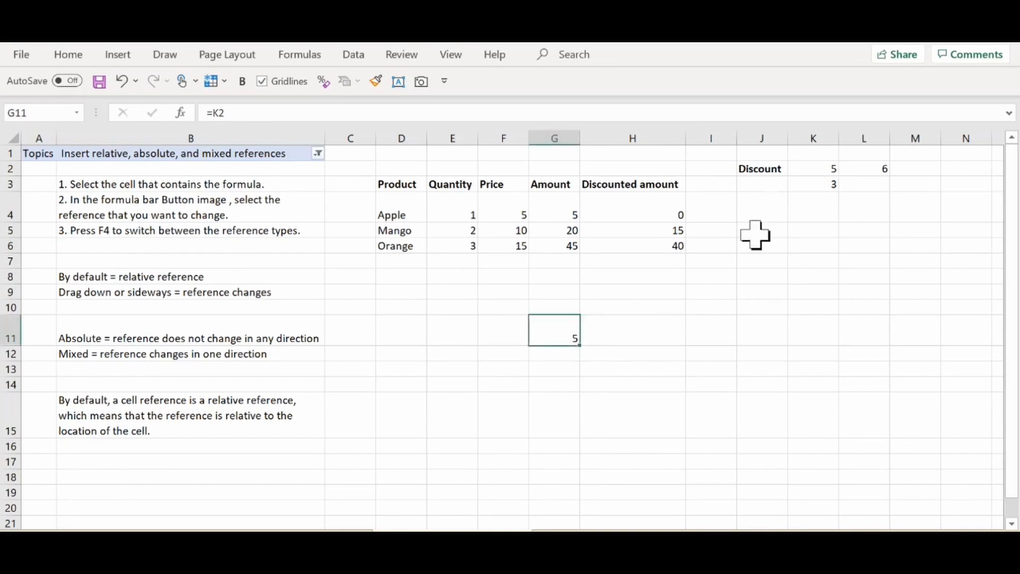
left_click_drag(580, 346, 579, 361)
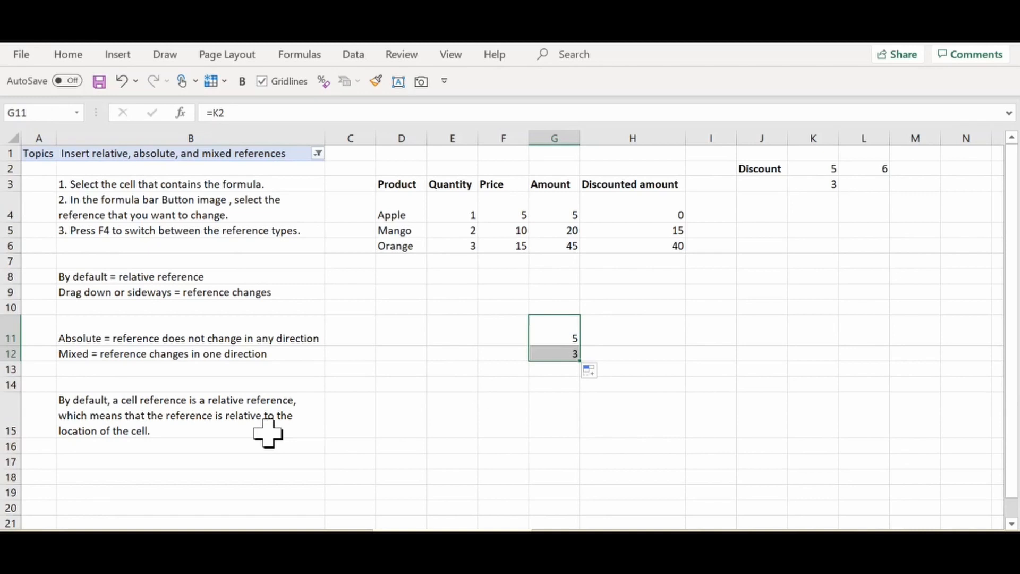
key("ctrl+z")
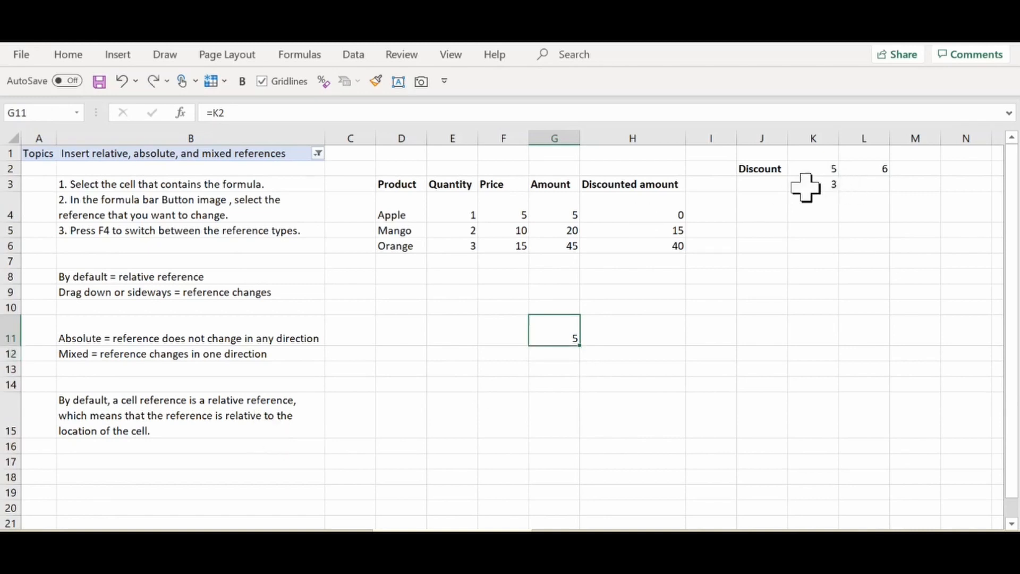
Lock only the row in the G11 discount reference so that the formula reads =K$2
left_click(218, 112)
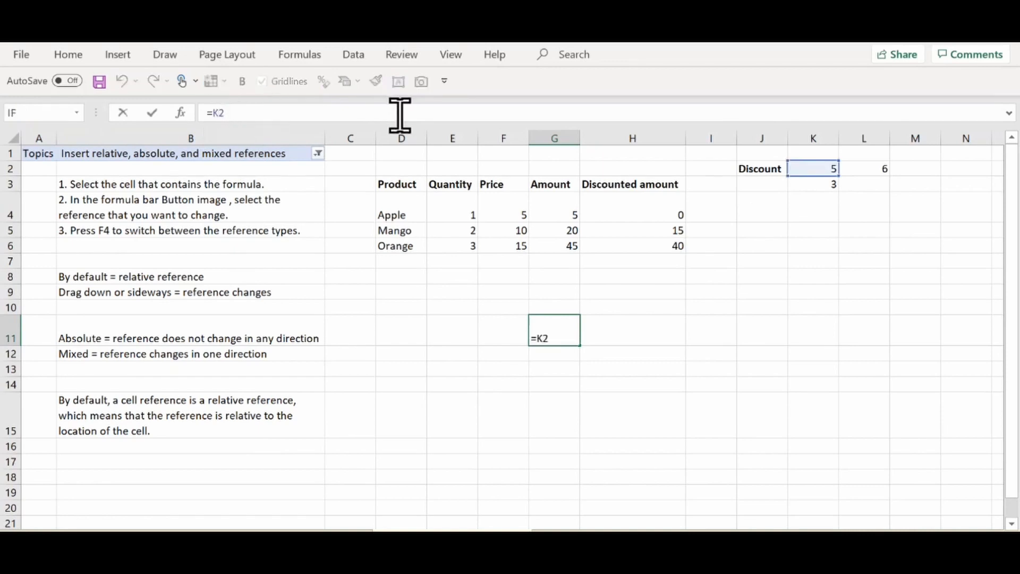
type("4")
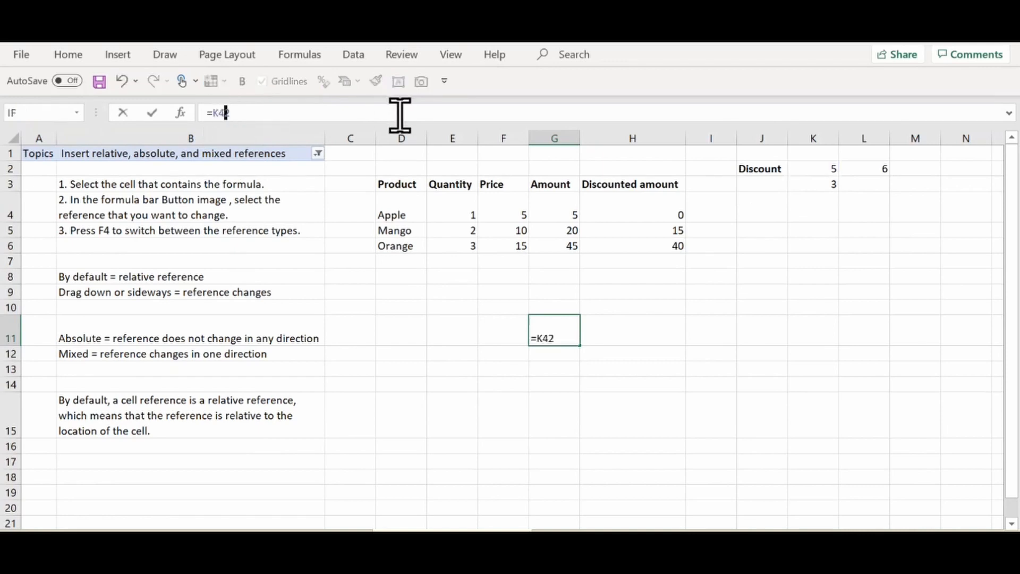
key("Delete")
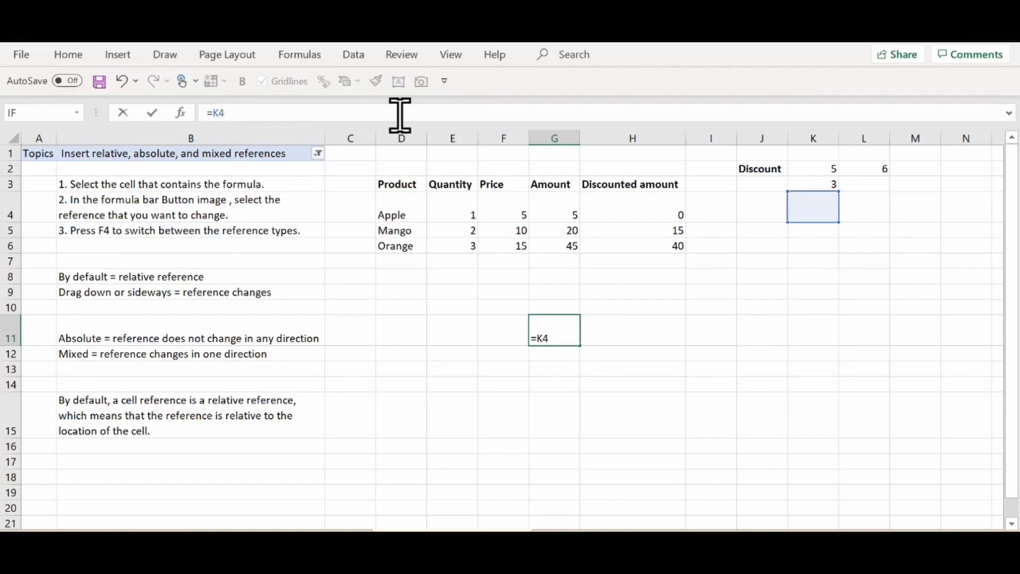
key("BackSpace")
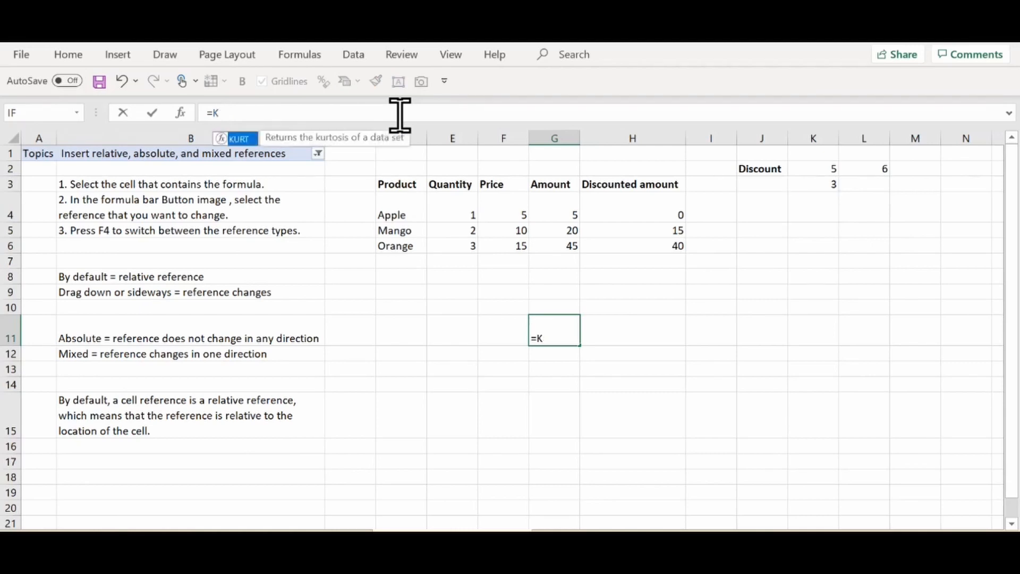
type("$")
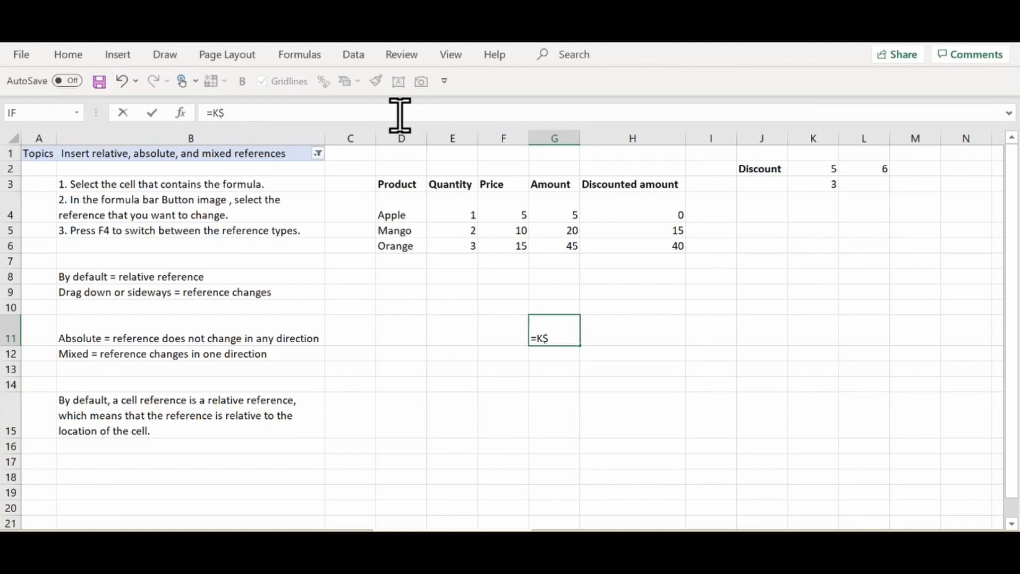
type("2")
key("Return")
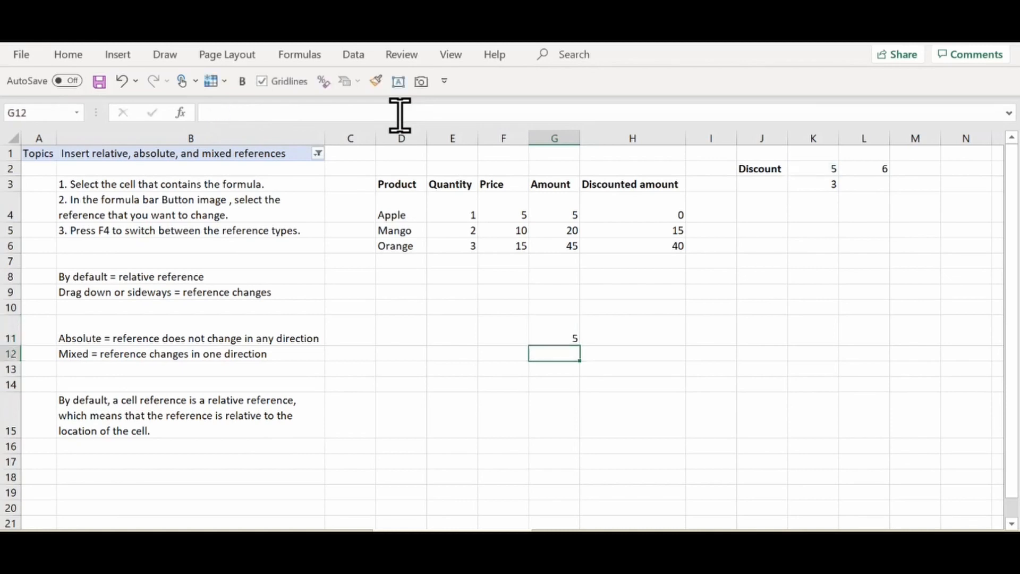
Fill the row-locked formula from G11 down to G12 and check the copied formula in G12
left_click(555, 327)
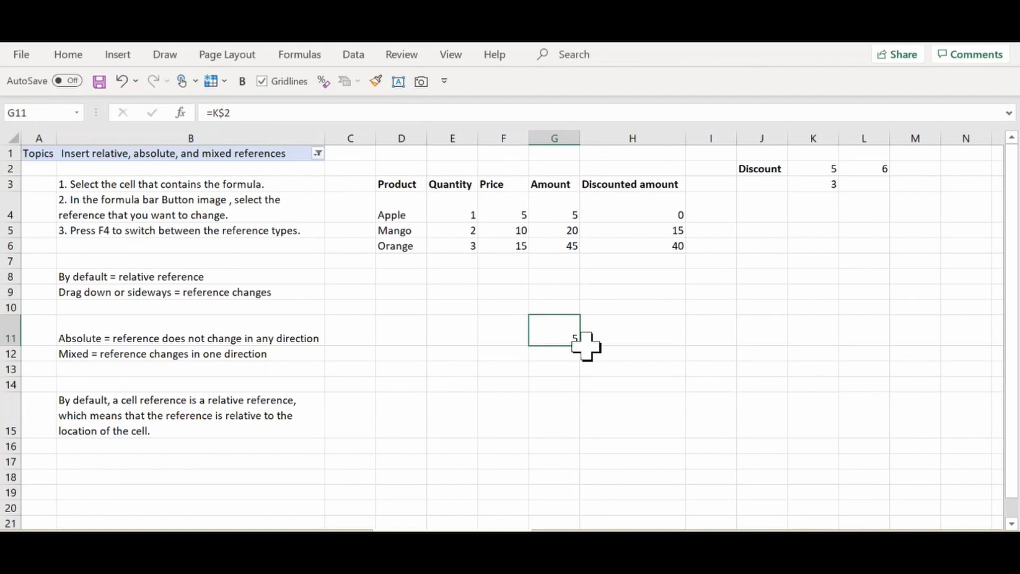
left_click_drag(580, 345, 579, 359)
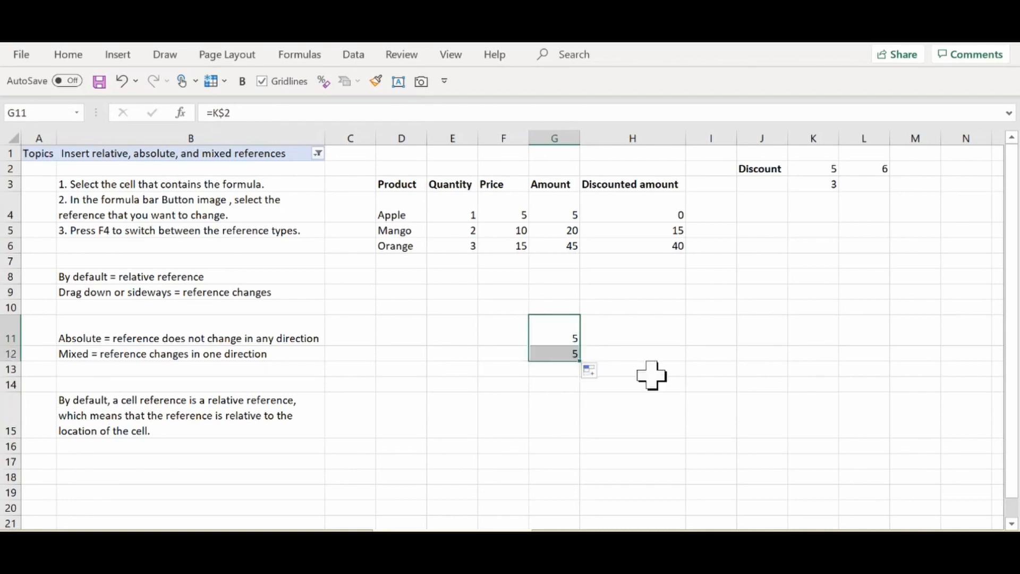
left_click(551, 352)
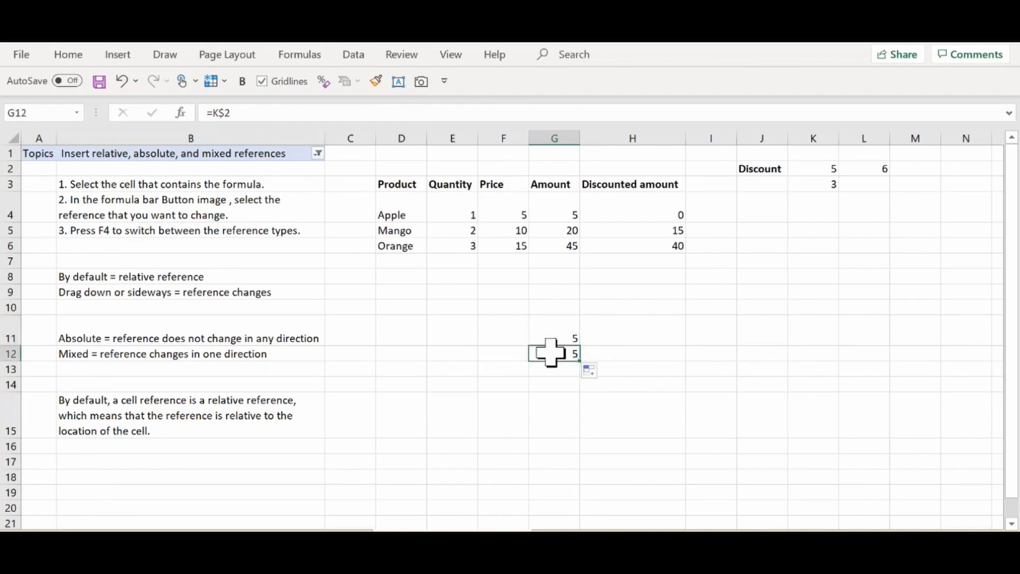
left_click_drag(546, 323, 548, 350)
left_click(502, 547)
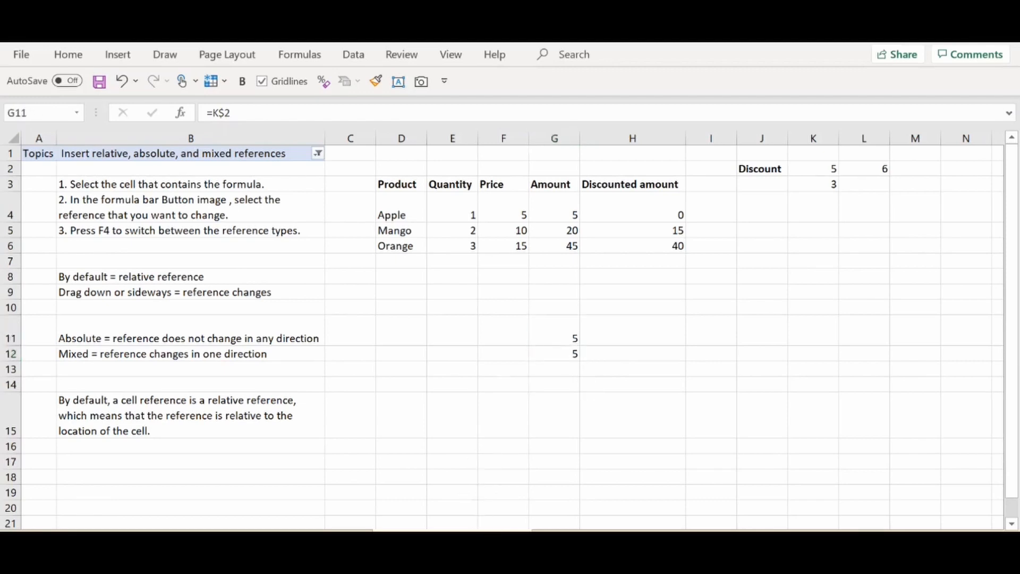
Fill the row-locked formula from G11 across to H11 and compare the formulas in G11 and H11
left_click(553, 326)
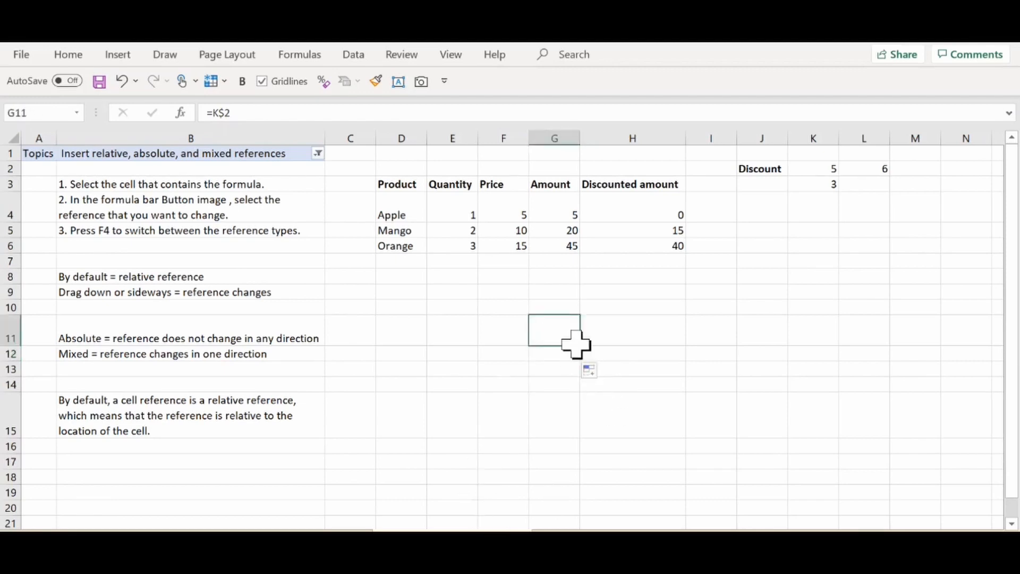
left_click_drag(581, 345, 658, 345)
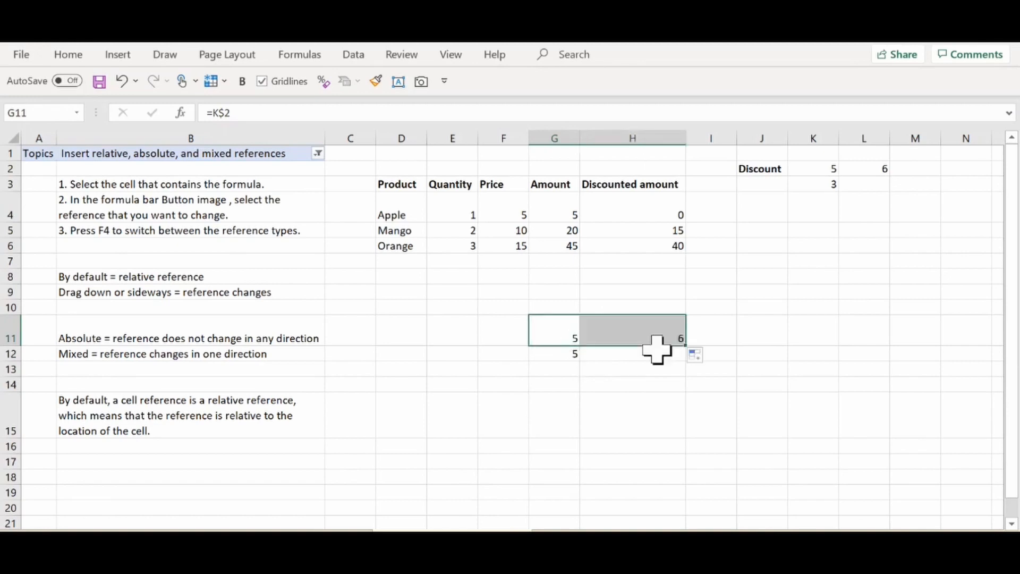
left_click(561, 336)
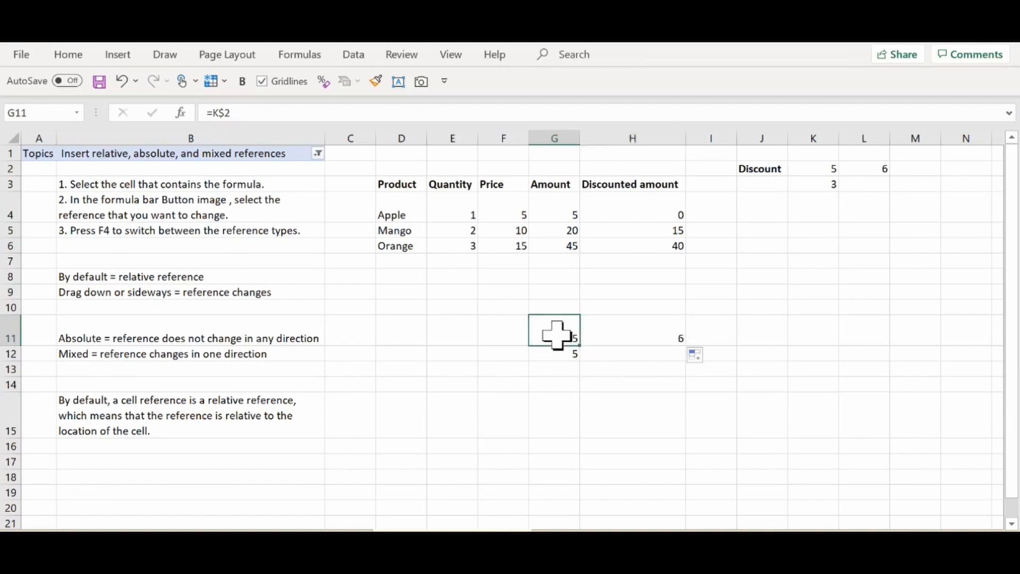
left_click(628, 324)
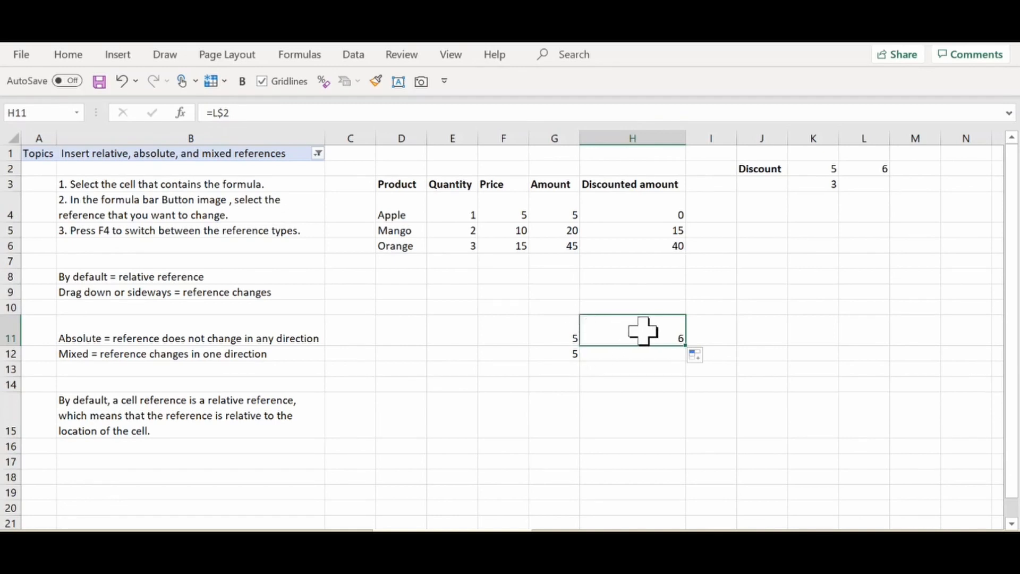
Lock the column instead of the row in the G11 reference so that the formula reads =$K2
left_click(553, 327)
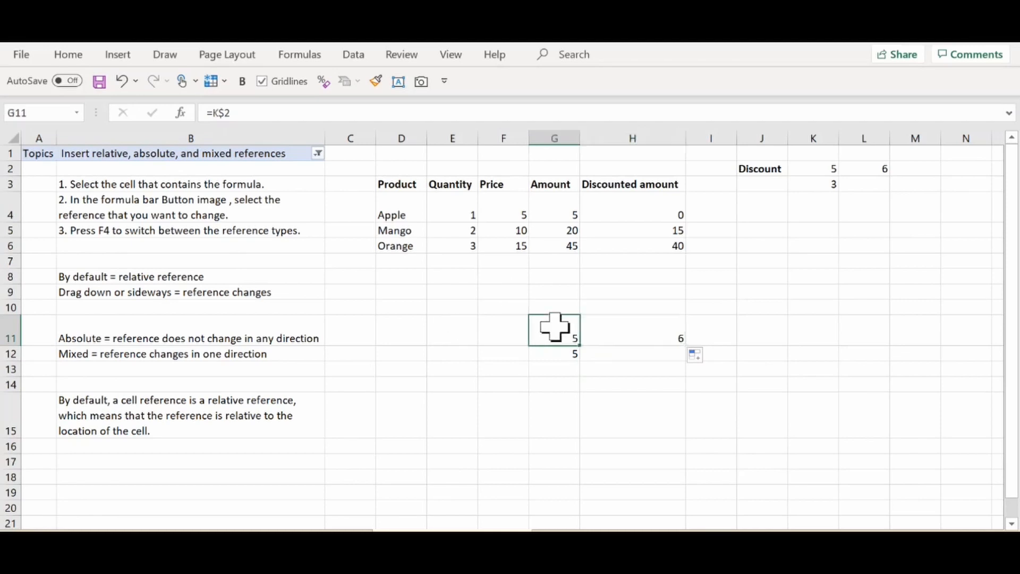
left_click(214, 112)
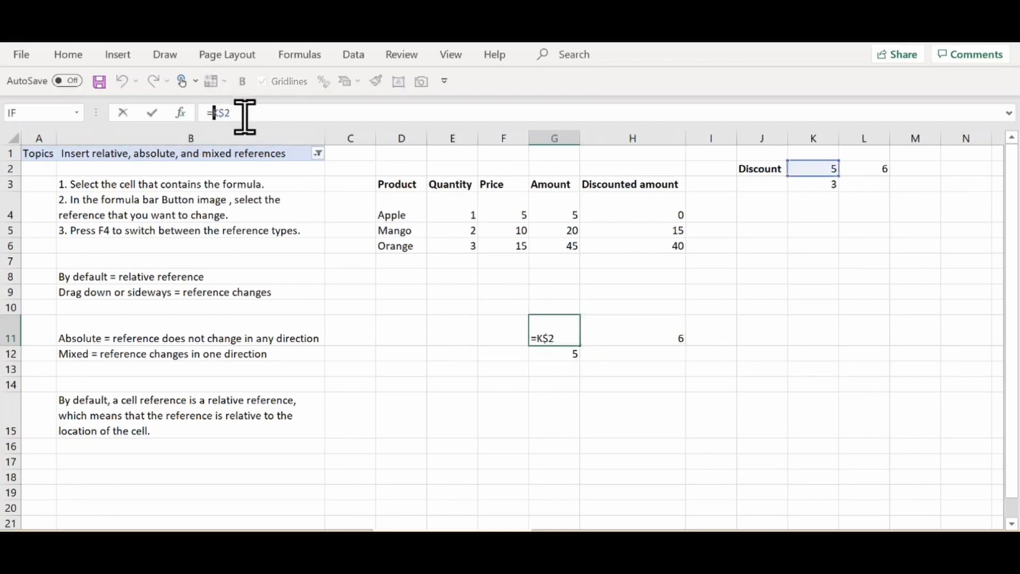
type("$")
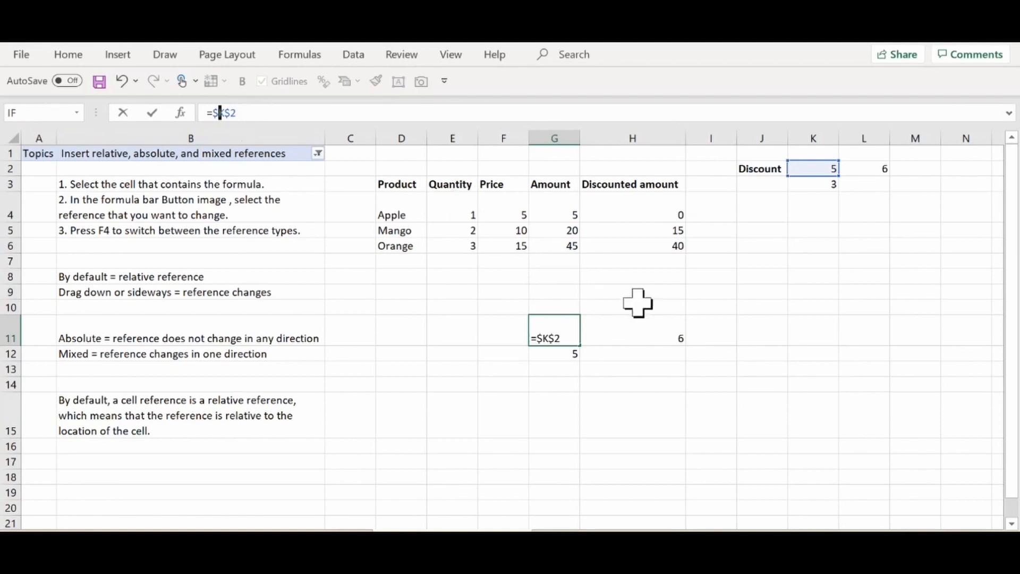
left_click(254, 112)
key("Return")
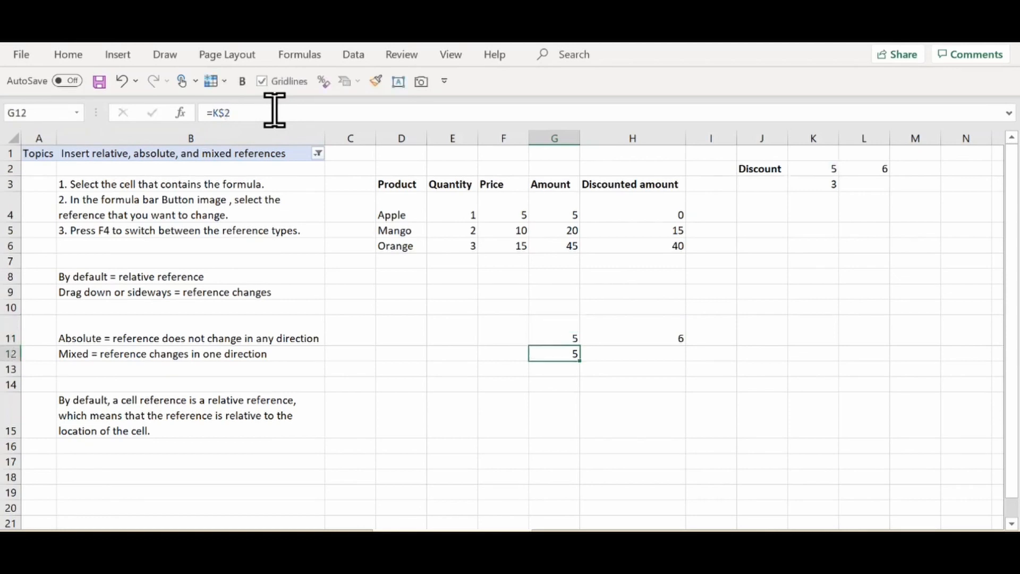
Fill the column-locked formula from G11 across to H11, replacing the earlier copy
left_click(575, 341)
left_click_drag(581, 345, 651, 345)
left_click(638, 333)
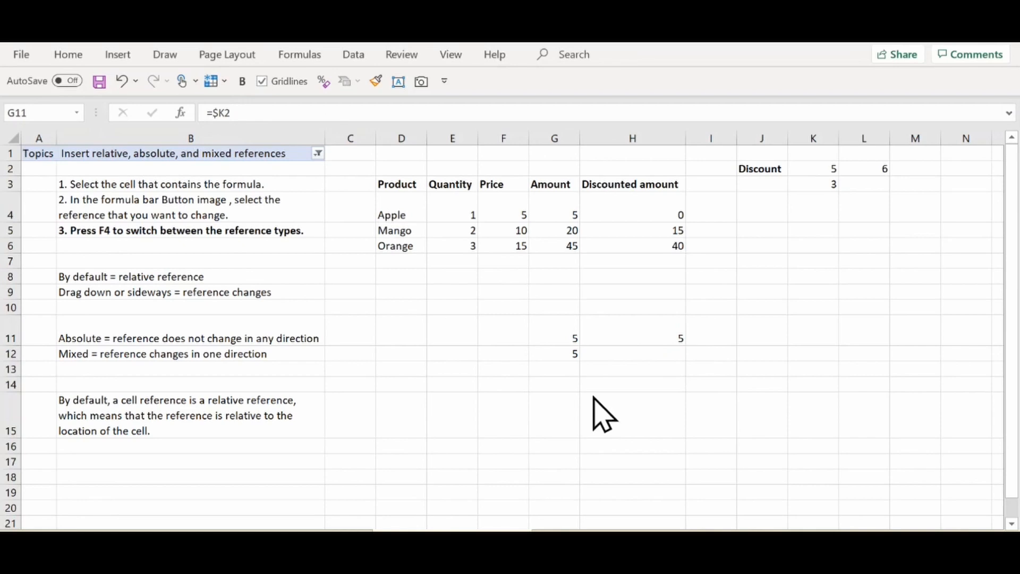
Inspect the copied formula in H11 and the note in B5 about switching between reference types
left_click(633, 336)
left_click(632, 334)
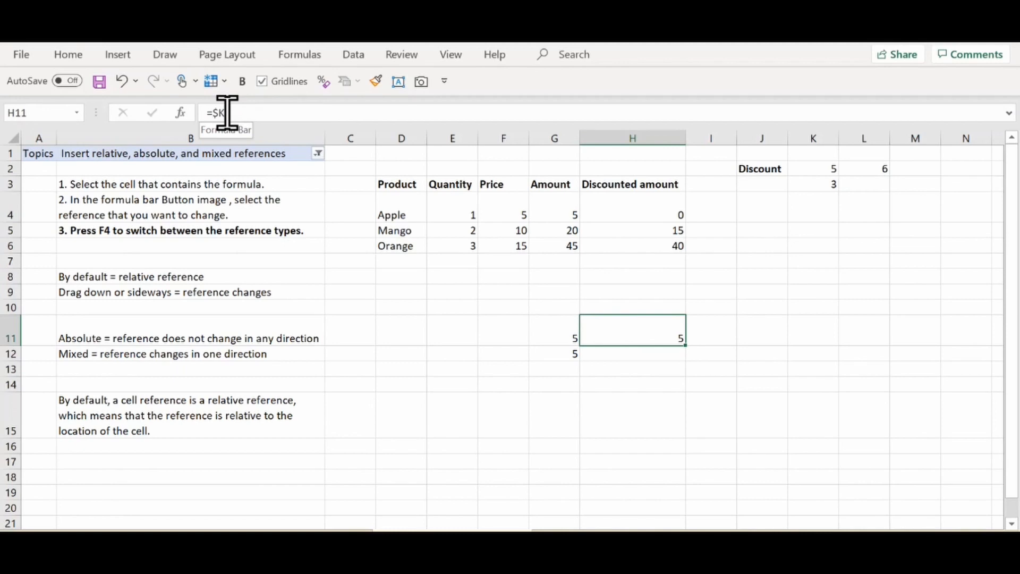
left_click(151, 231)
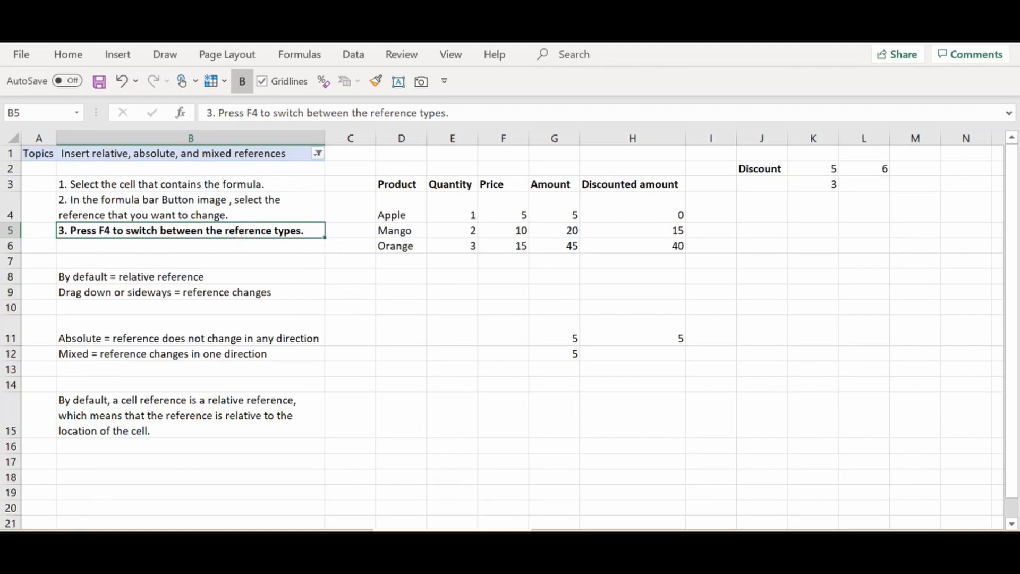
left_click(552, 540)
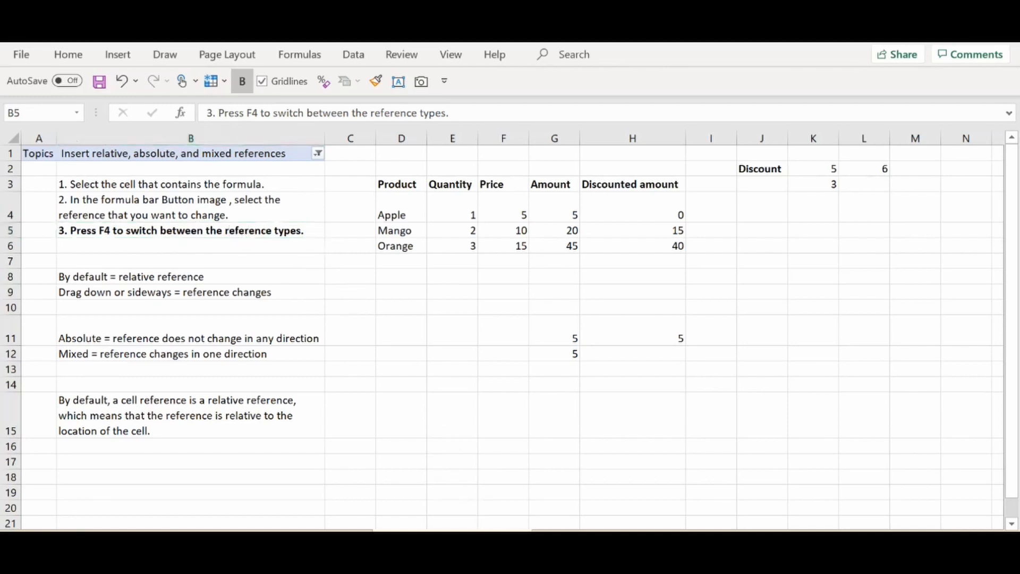